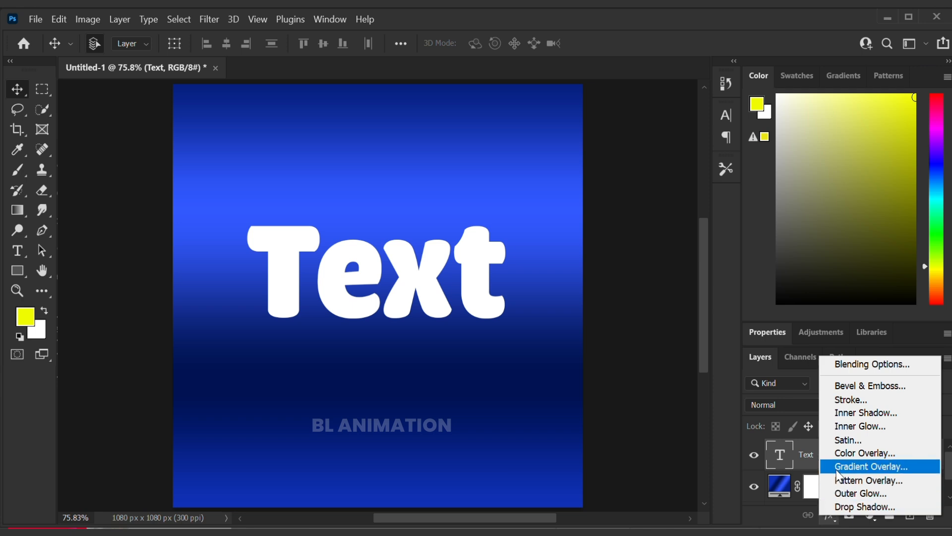
# - Apply a Gradient Overlay effect to the text layer using the Orange_05 gradient, reversed
pyautogui.click(838, 466)
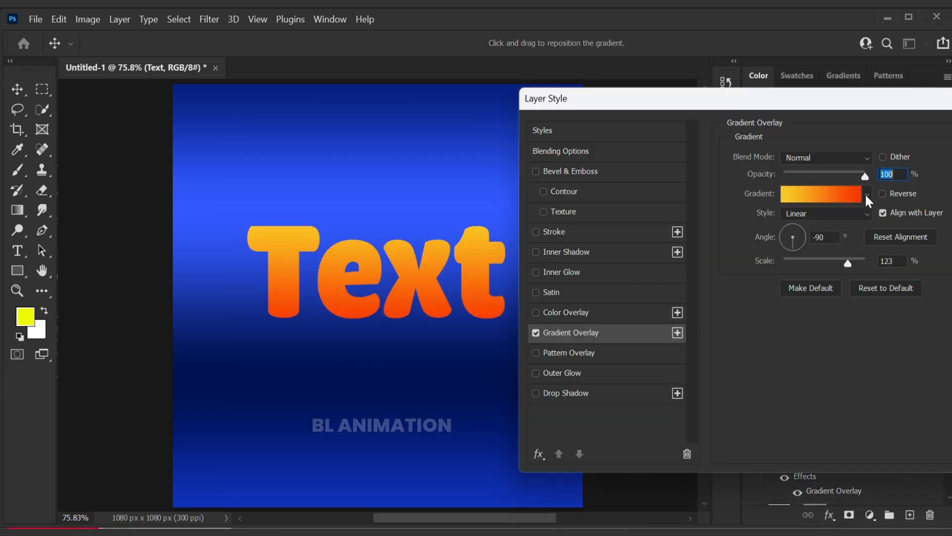
pyautogui.click(867, 194)
pyautogui.click(805, 195)
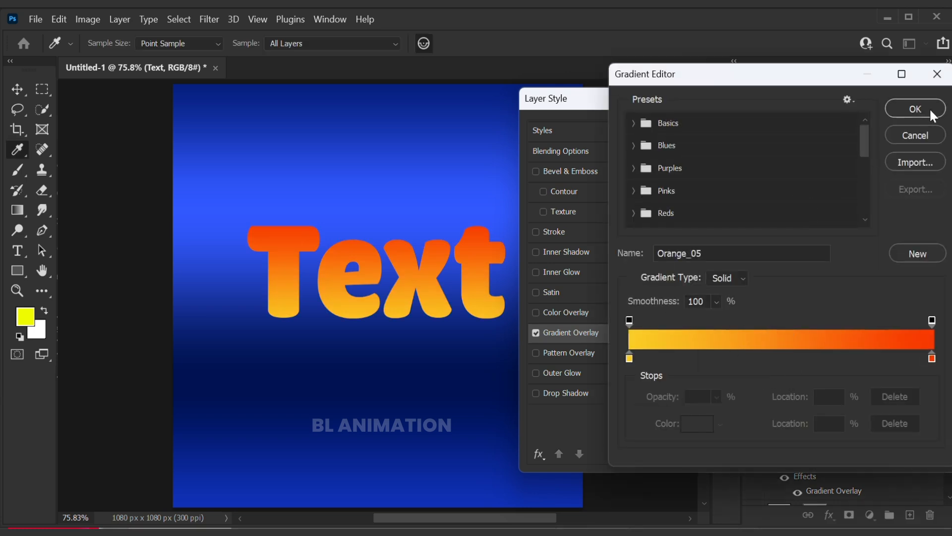
pyautogui.click(916, 108)
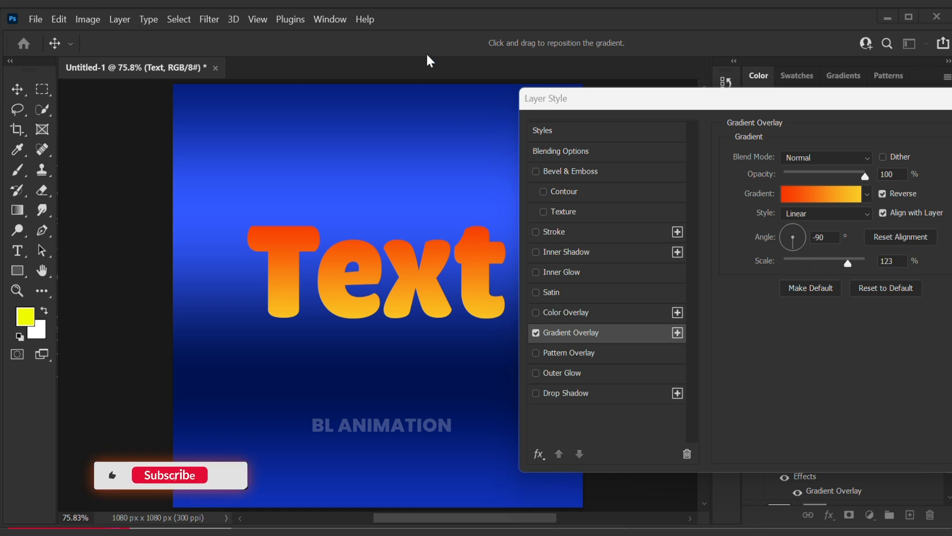
# - Set the gradient overlay's scale to 125%
pyautogui.click(845, 263)
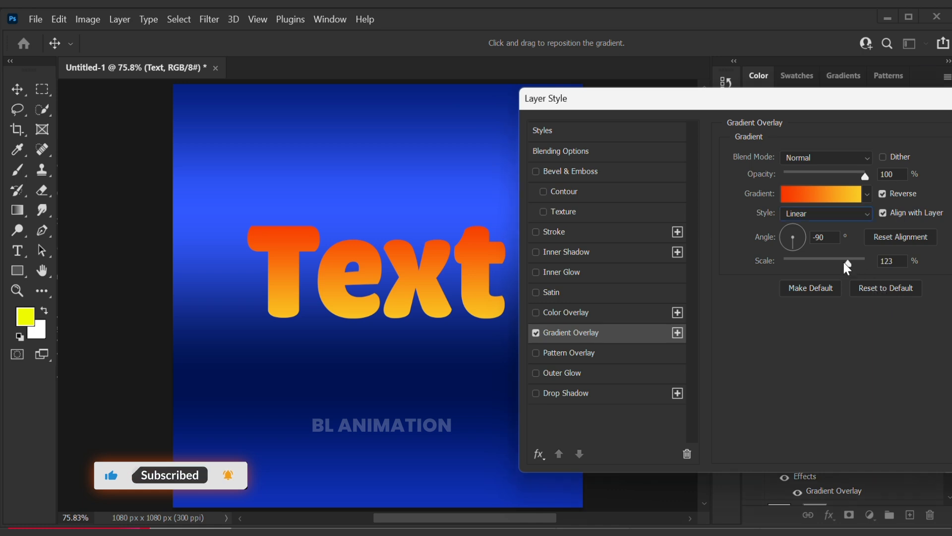
pyautogui.moveTo(848, 265); pyautogui.dragTo(778, 268)
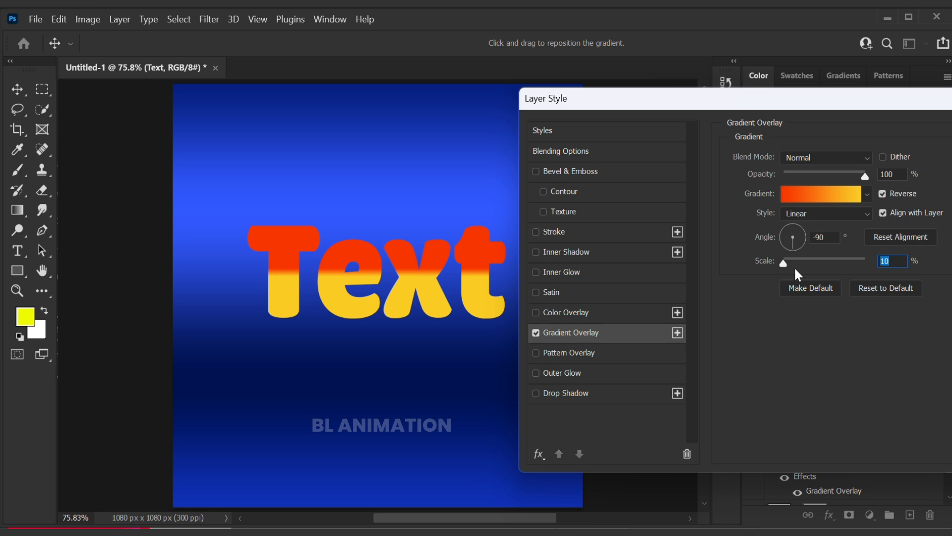
pyautogui.moveTo(783, 265); pyautogui.dragTo(850, 265)
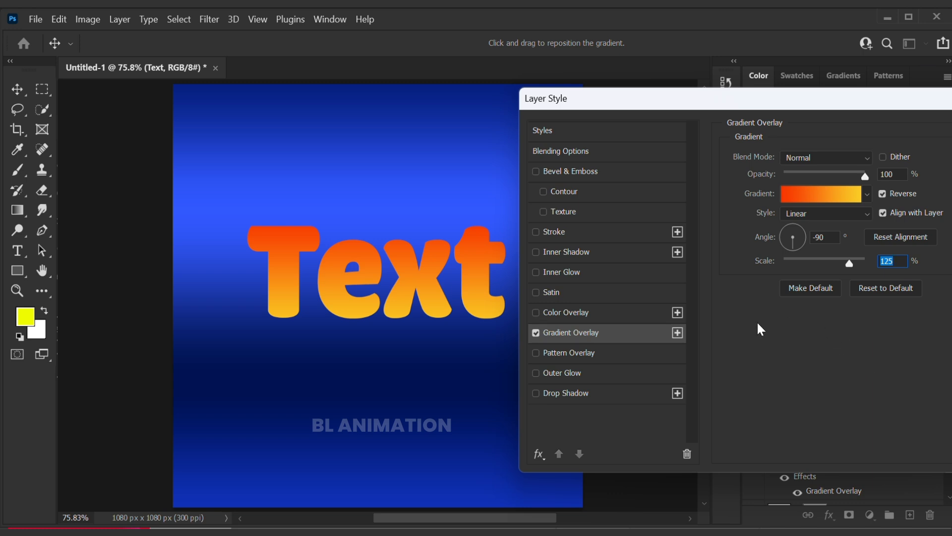
# - Add a second Gradient Overlay effect to the text layer
pyautogui.moveTo(821, 105); pyautogui.dragTo(850, 120)
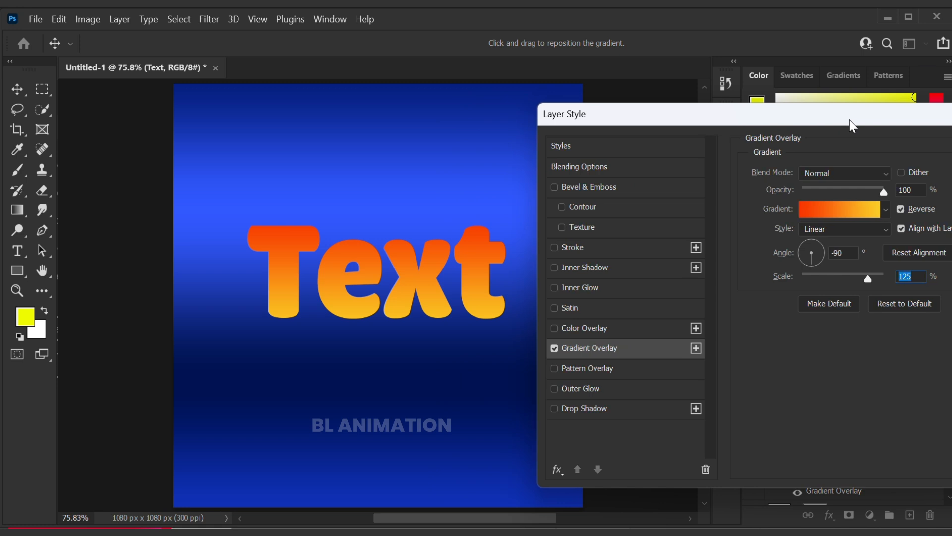
pyautogui.click(403, 37)
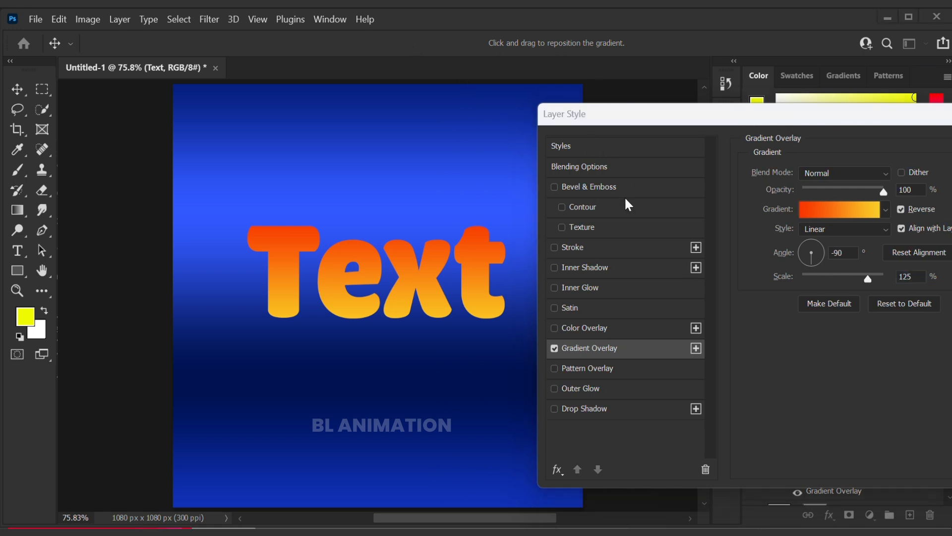
pyautogui.click(696, 348)
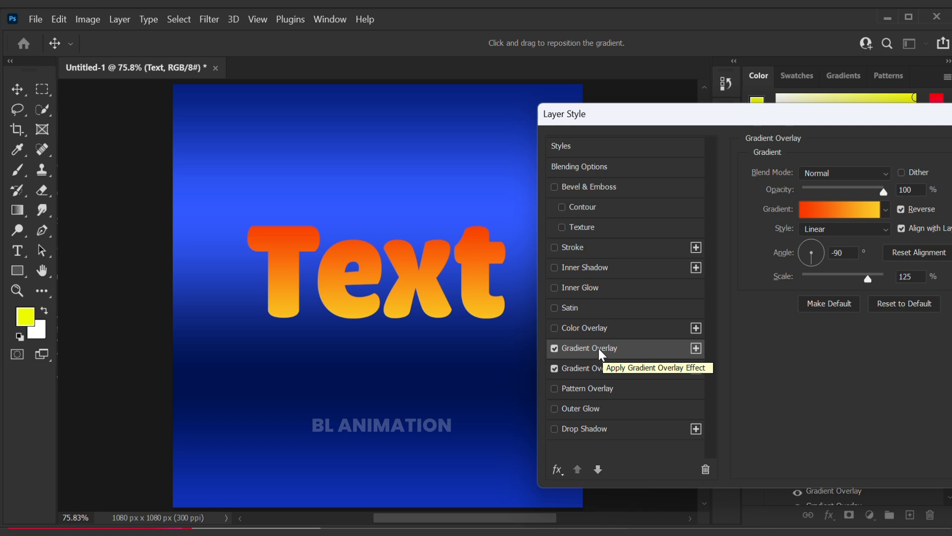
pyautogui.click(443, 5)
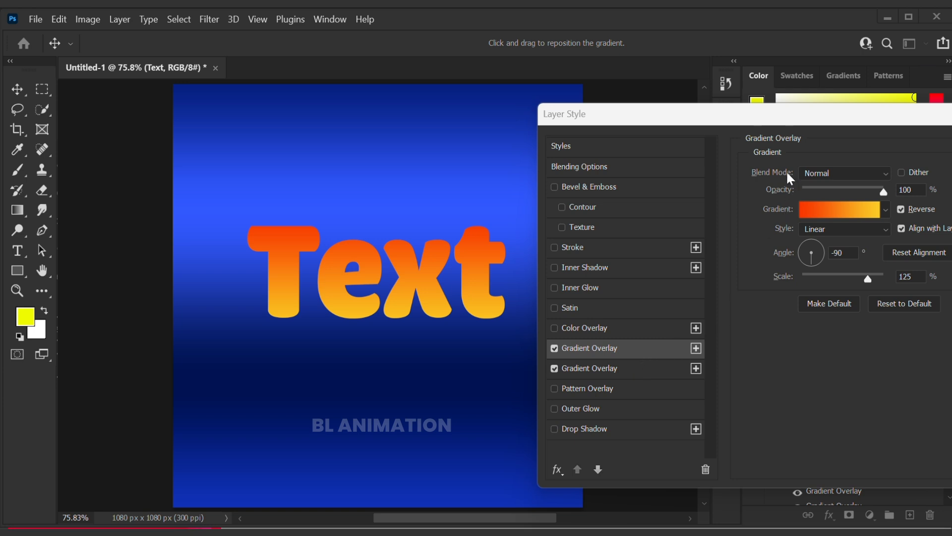
# - Set the second gradient overlay's blend mode to Linear Dodge (Add)
pyautogui.click(809, 175)
pyautogui.click(810, 174)
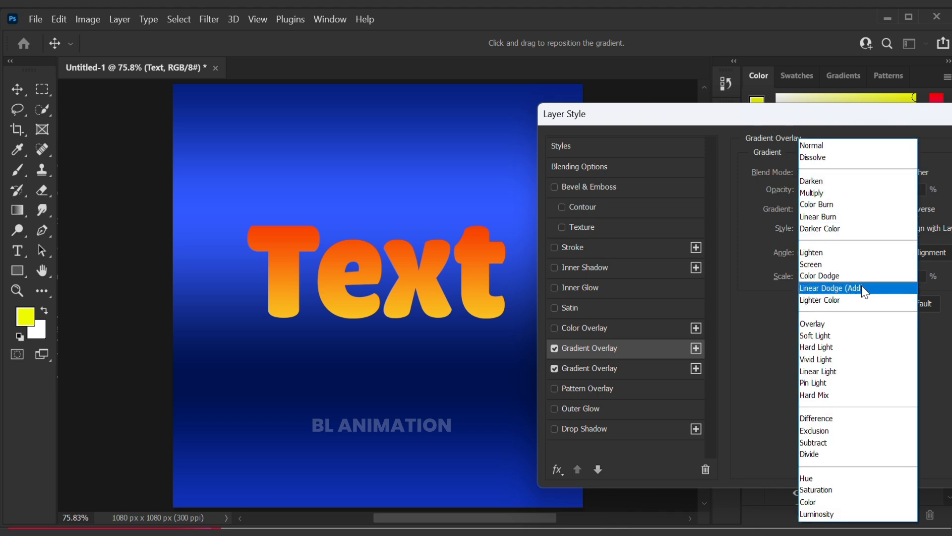
pyautogui.click(861, 288)
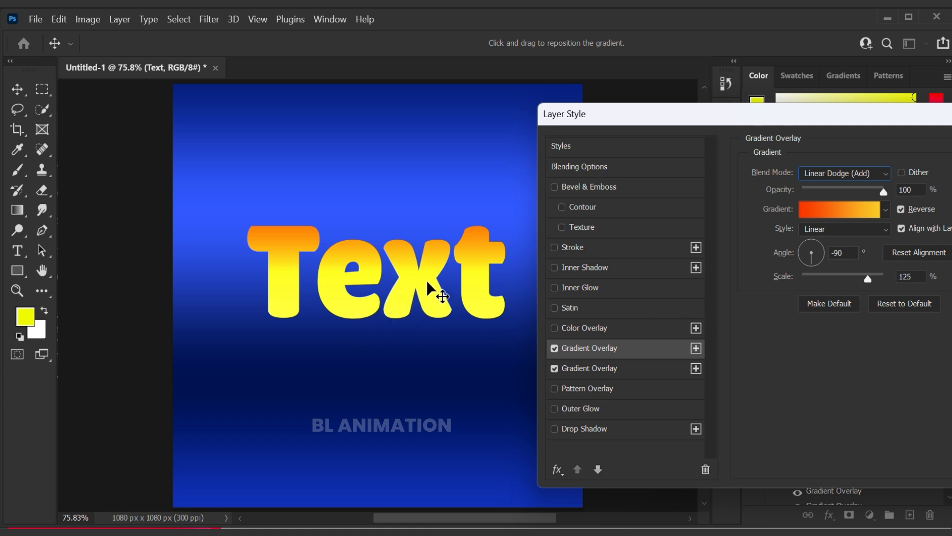
# - Open the second overlay's gradient and set its leftmost color stop to black
pyautogui.click(834, 209)
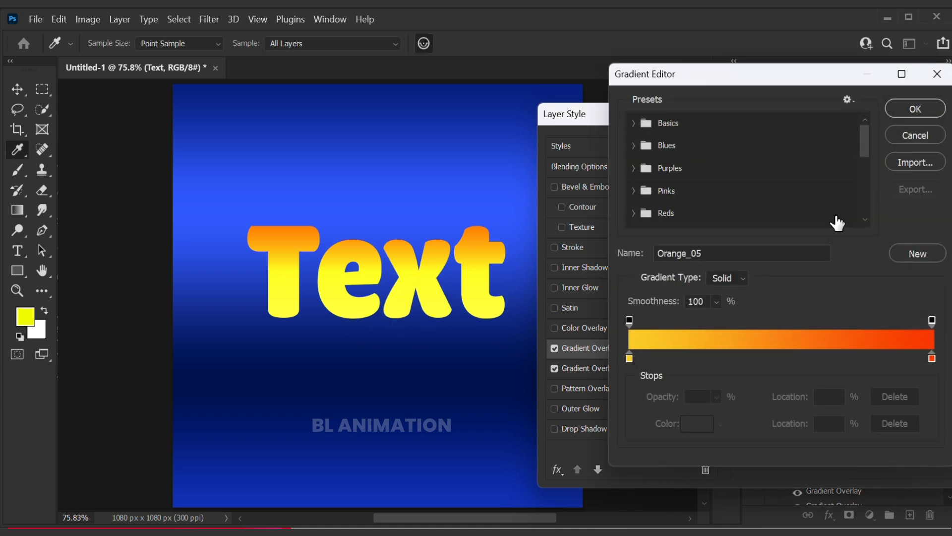
pyautogui.doubleClick(629, 358)
pyautogui.moveTo(629, 356); pyautogui.dragTo(572, 440)
pyautogui.click(900, 227)
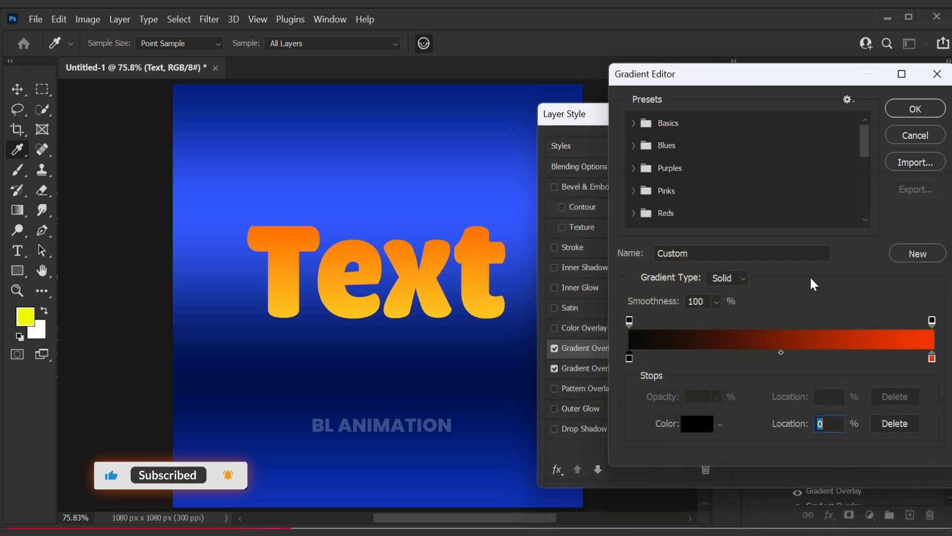
# - Add a color stop at 11% and set its color to white
pyautogui.click(666, 358)
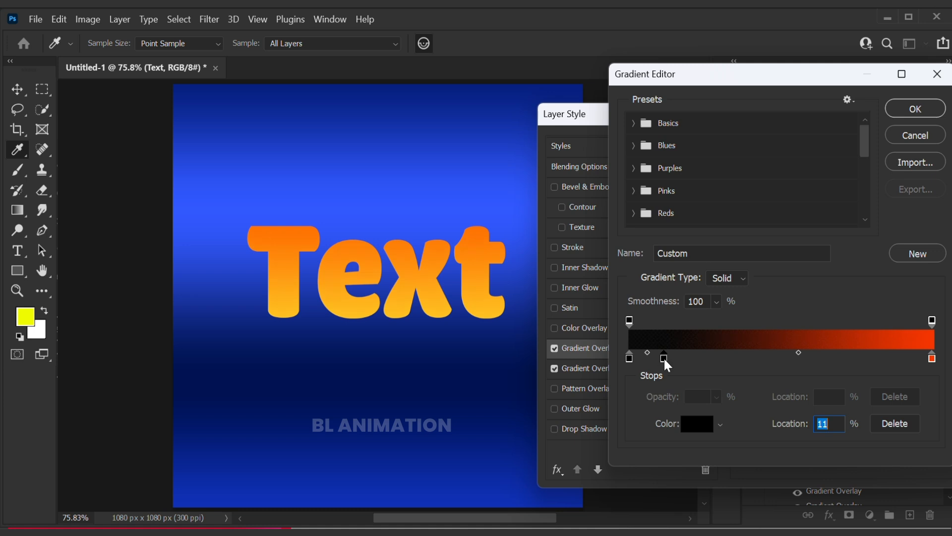
pyautogui.doubleClick(664, 357)
pyautogui.moveTo(663, 362); pyautogui.dragTo(558, 234)
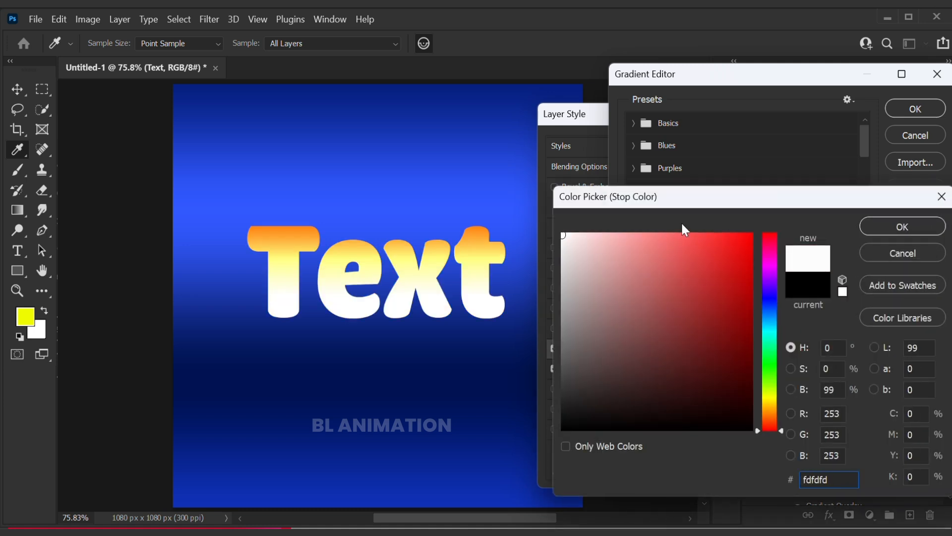
pyautogui.click(901, 227)
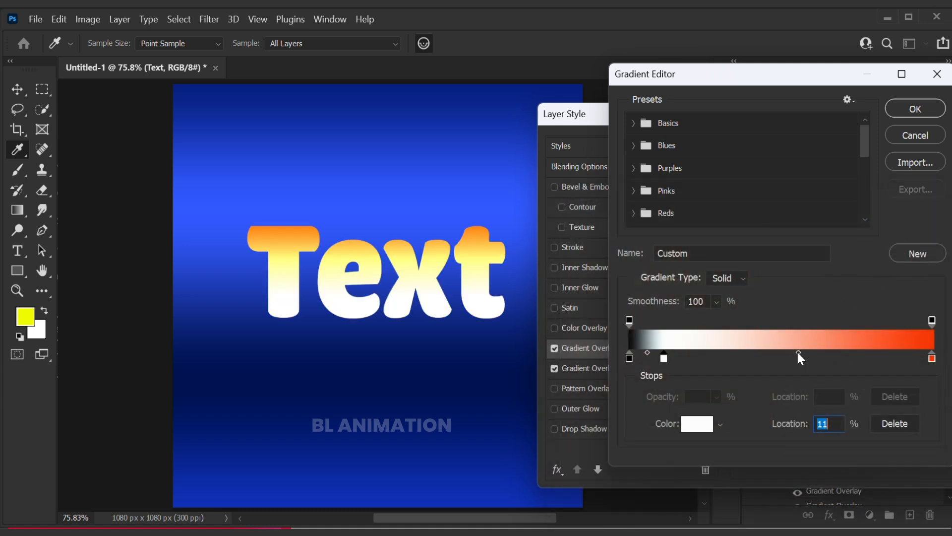
# - Add a color stop at 40% and set its color to black
pyautogui.click(751, 358)
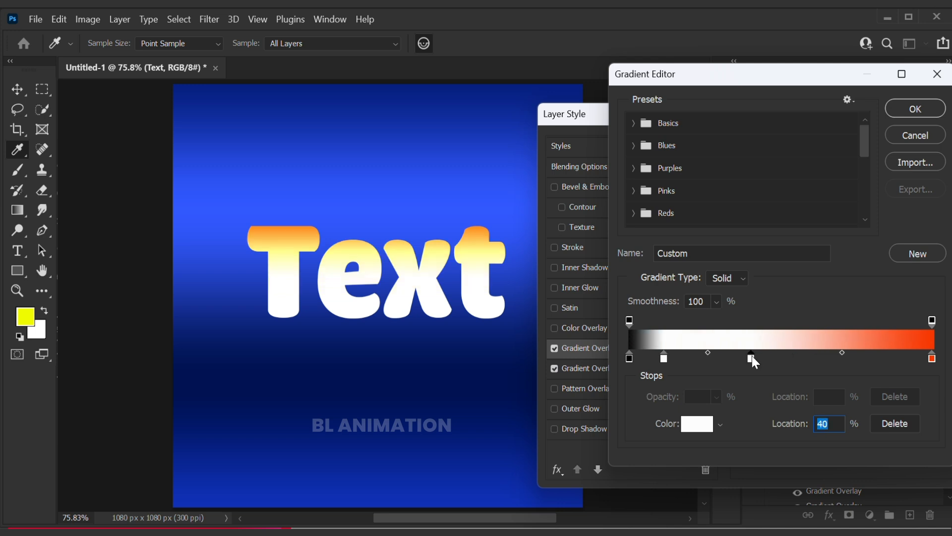
pyautogui.doubleClick(752, 357)
pyautogui.click(563, 422)
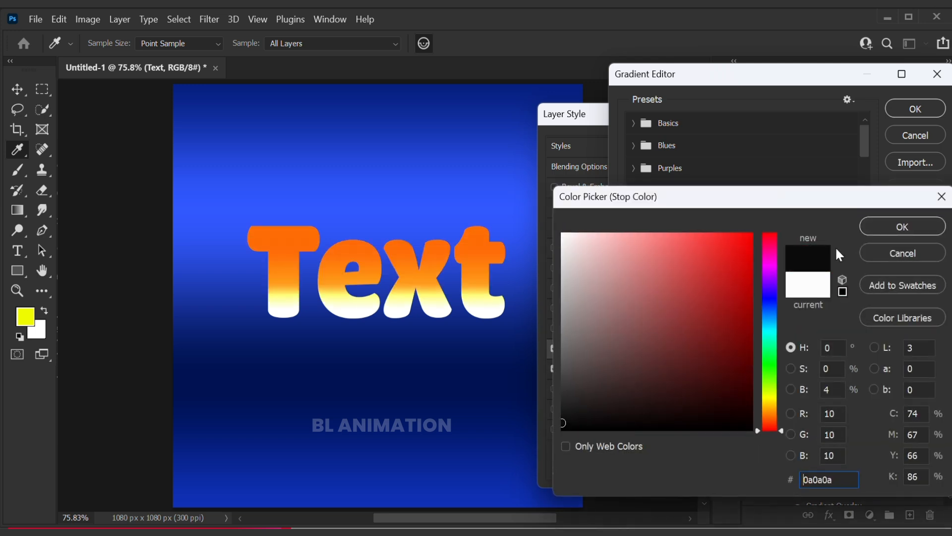
pyautogui.click(903, 227)
# - Set the rightmost color stop's color to white
pyautogui.click(933, 359)
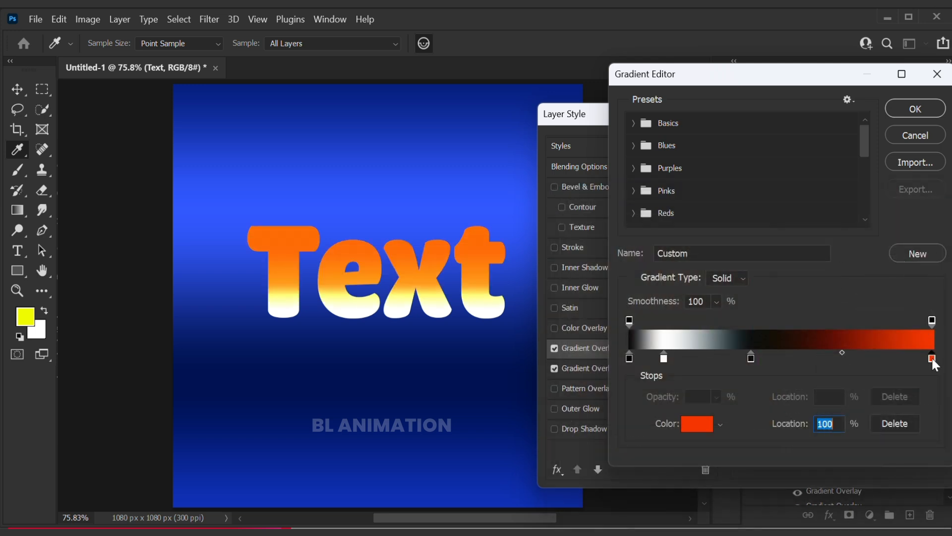
pyautogui.doubleClick(933, 358)
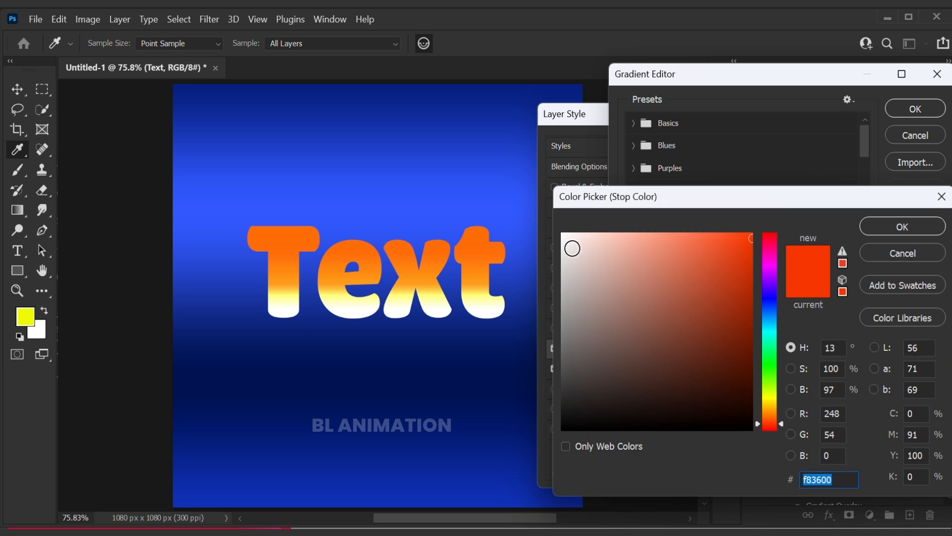
pyautogui.click(562, 233)
pyautogui.click(903, 227)
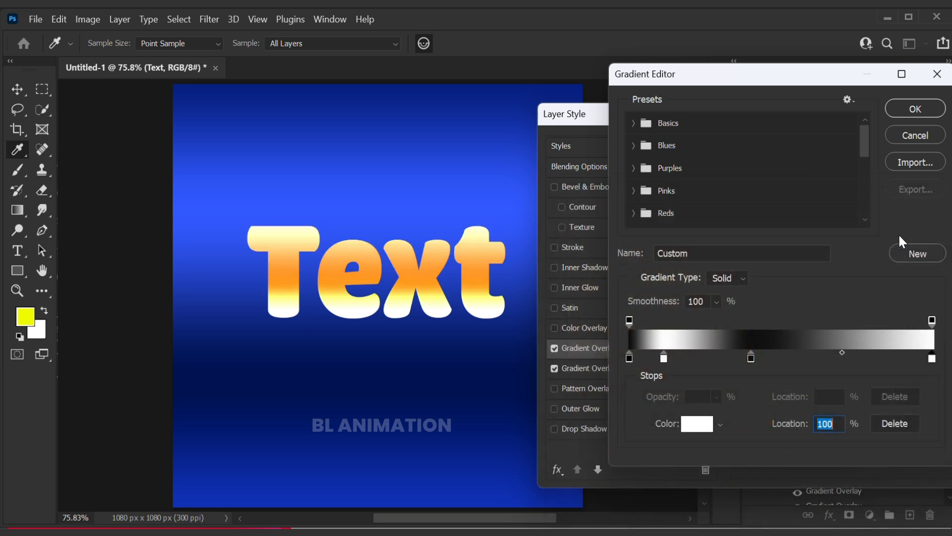
# - Reposition the middle white and black stops along the gradient bar and confirm the custom gradient
pyautogui.moveTo(665, 358); pyautogui.dragTo(839, 359)
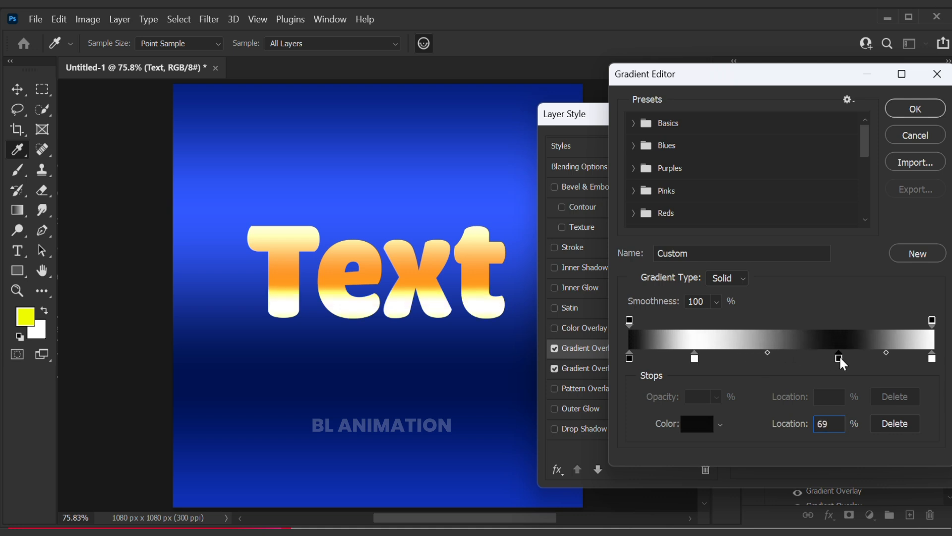
pyautogui.moveTo(696, 359); pyautogui.dragTo(709, 359)
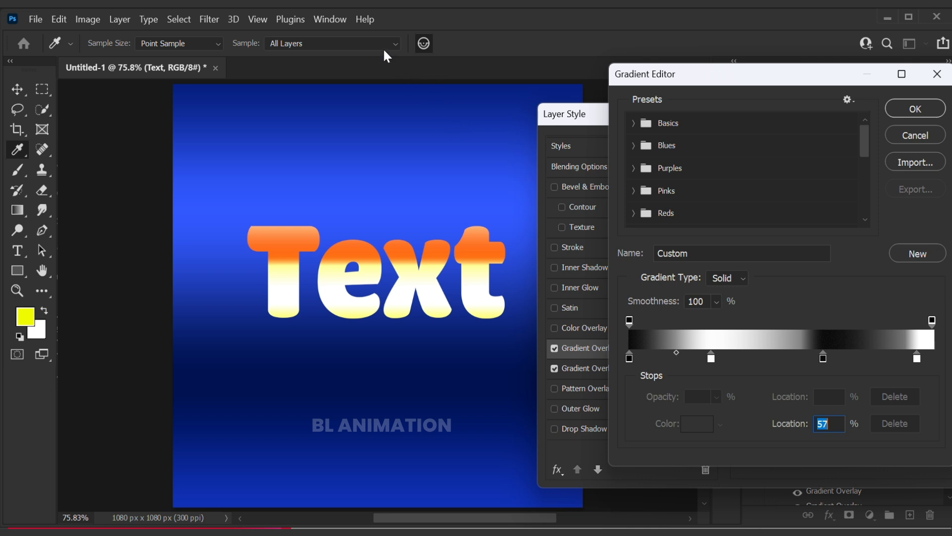
pyautogui.hotkey('alt', 'Tab')
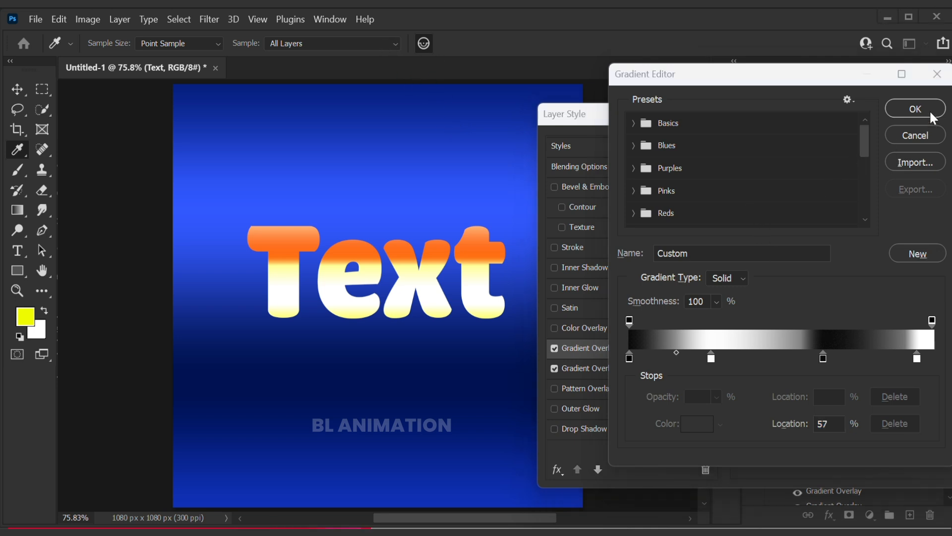
pyautogui.hotkey('alt', 'Tab')
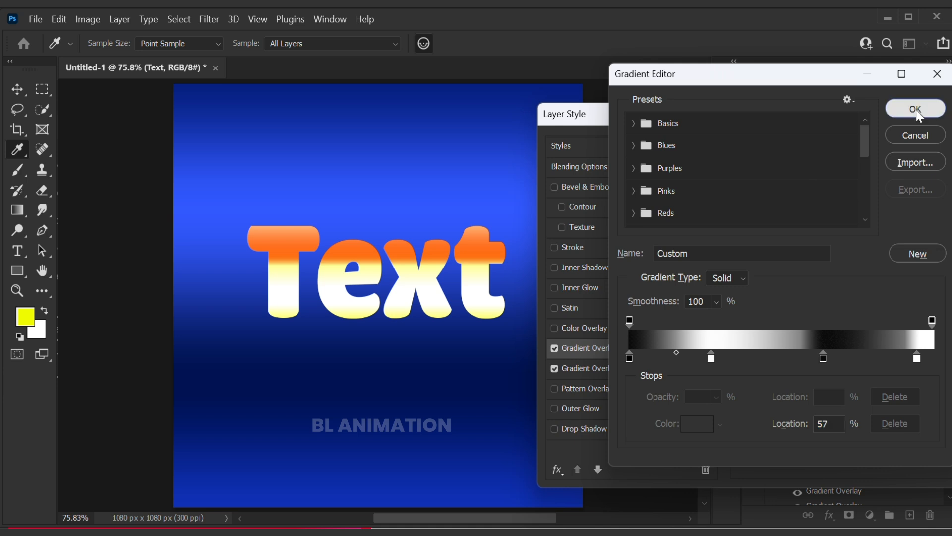
pyautogui.click(916, 109)
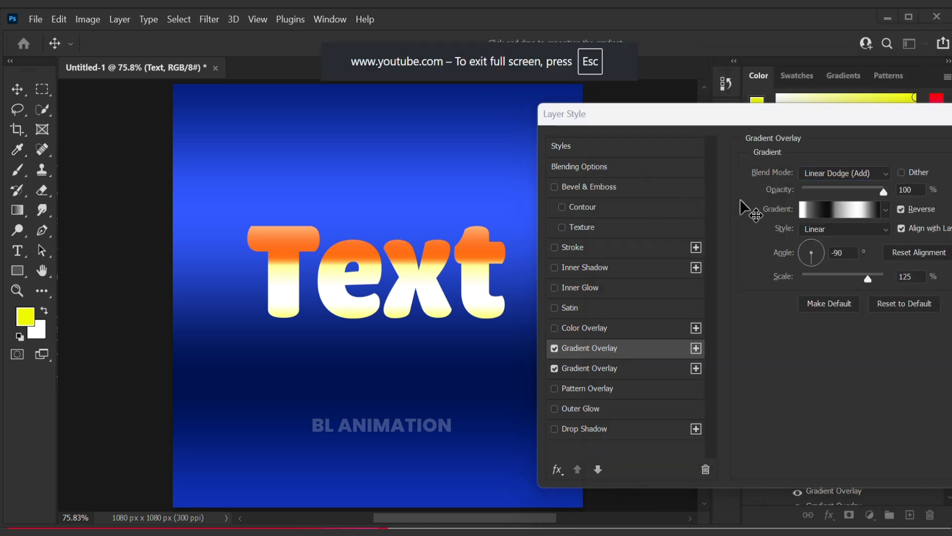
# - Set the second gradient overlay's opacity to 30%
pyautogui.moveTo(885, 189); pyautogui.dragTo(831, 197)
pyautogui.doubleClick(904, 190)
pyautogui.write('30')
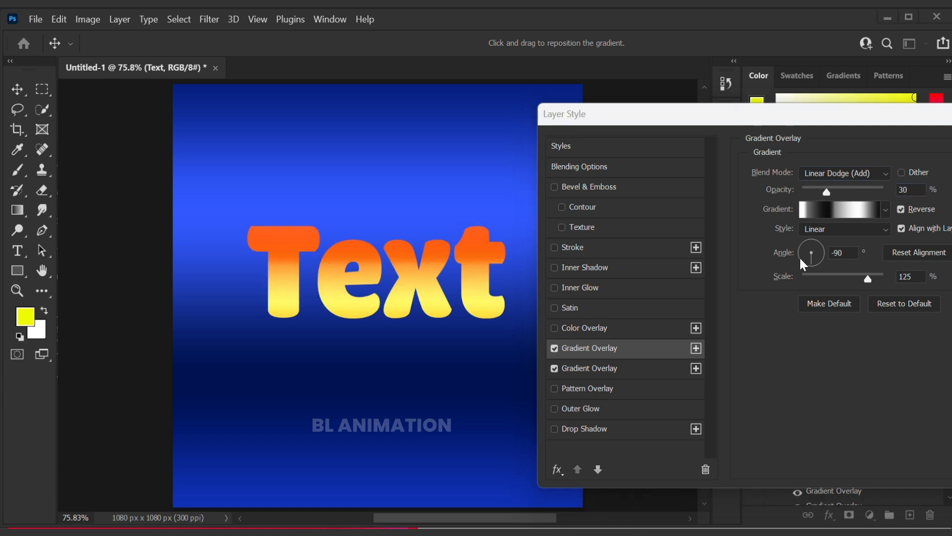
# - Set the second gradient overlay's angle to 90°
pyautogui.click(814, 257)
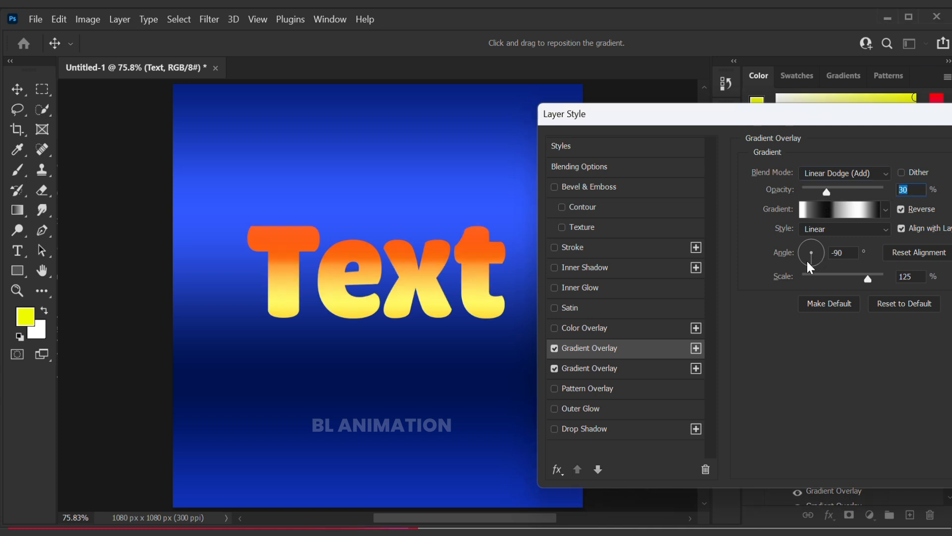
pyautogui.moveTo(802, 259); pyautogui.dragTo(810, 215)
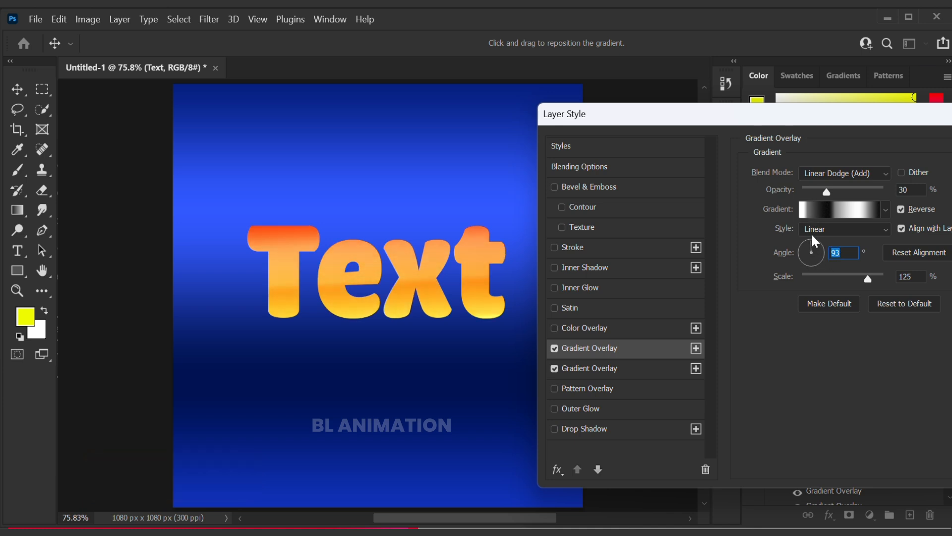
pyautogui.click(812, 232)
pyautogui.click(821, 310)
pyautogui.doubleClick(844, 251)
pyautogui.doubleClick(843, 250)
pyautogui.write('90')
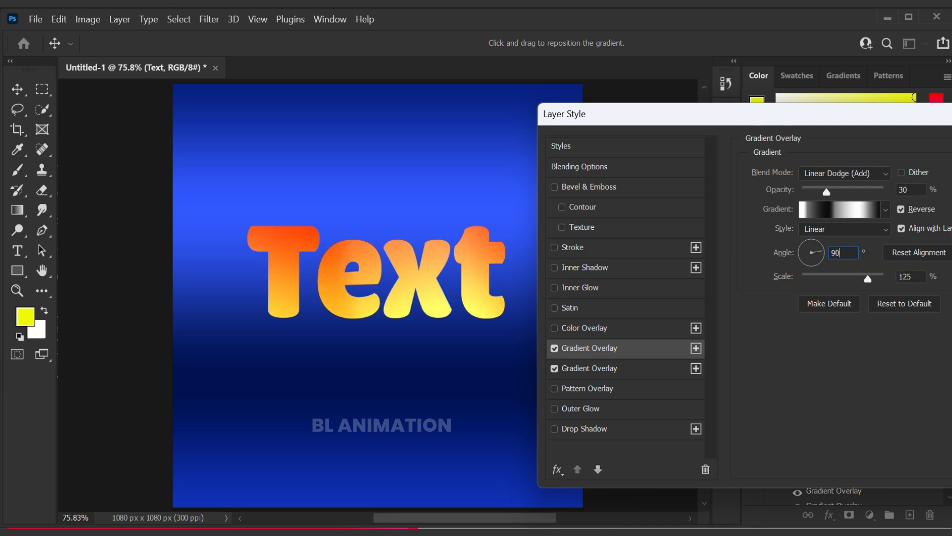
pyautogui.press('Return')
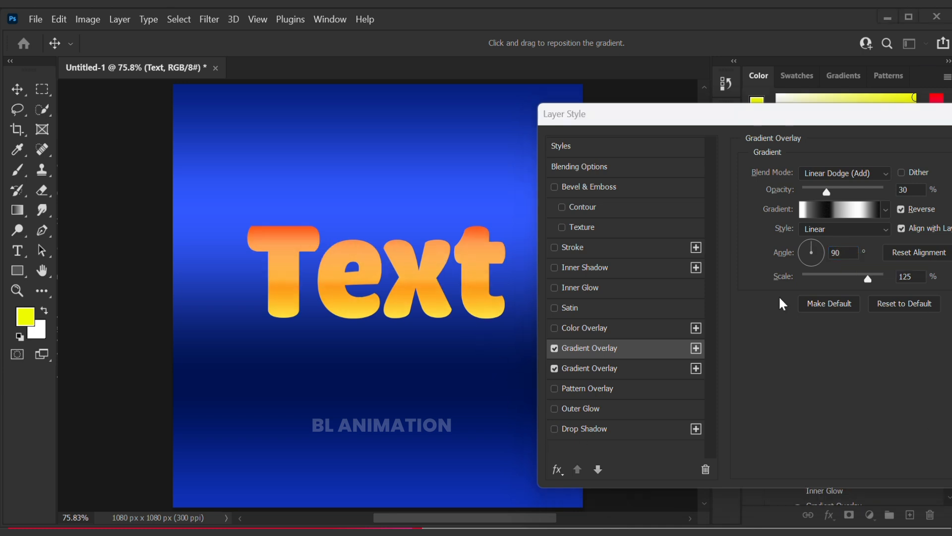
# - Enable the Inner Shadow effect and set its blend mode to Normal
pyautogui.click(554, 267)
pyautogui.click(582, 268)
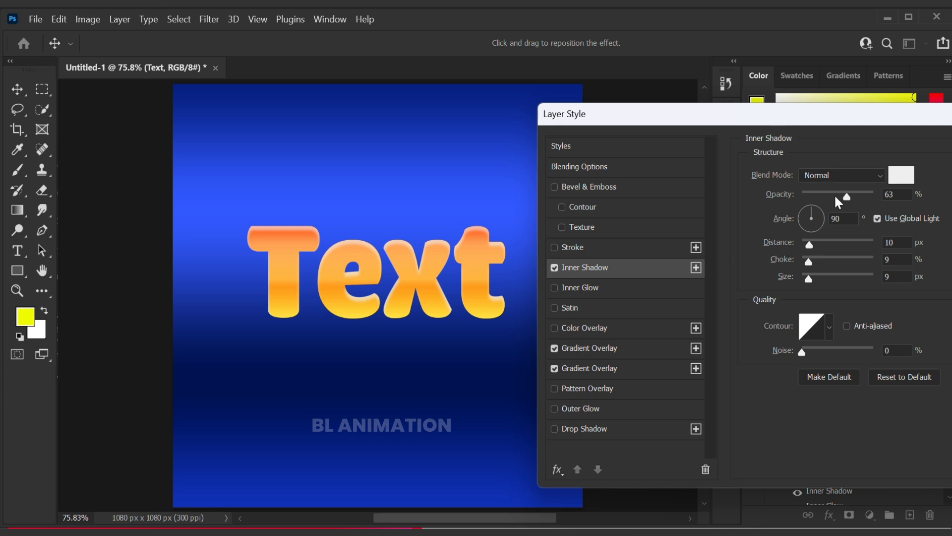
pyautogui.click(824, 177)
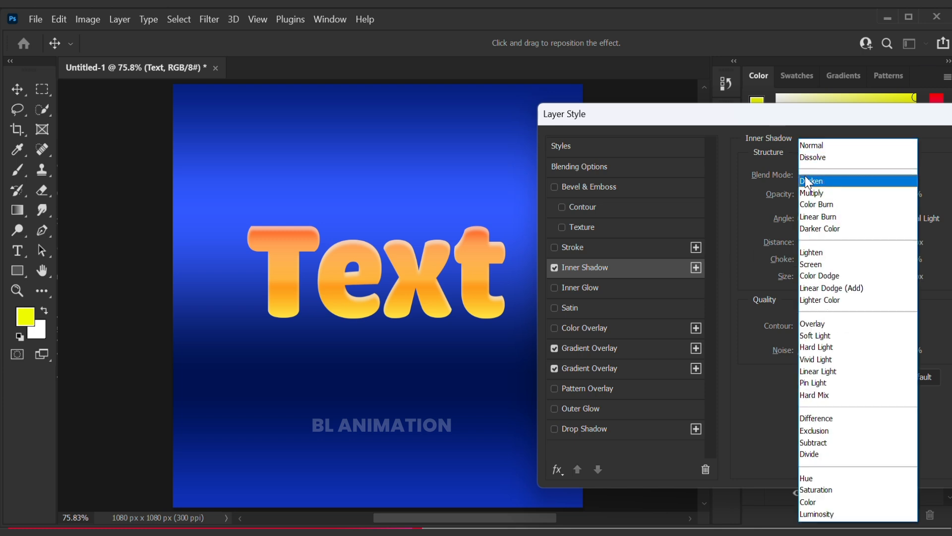
pyautogui.click(814, 143)
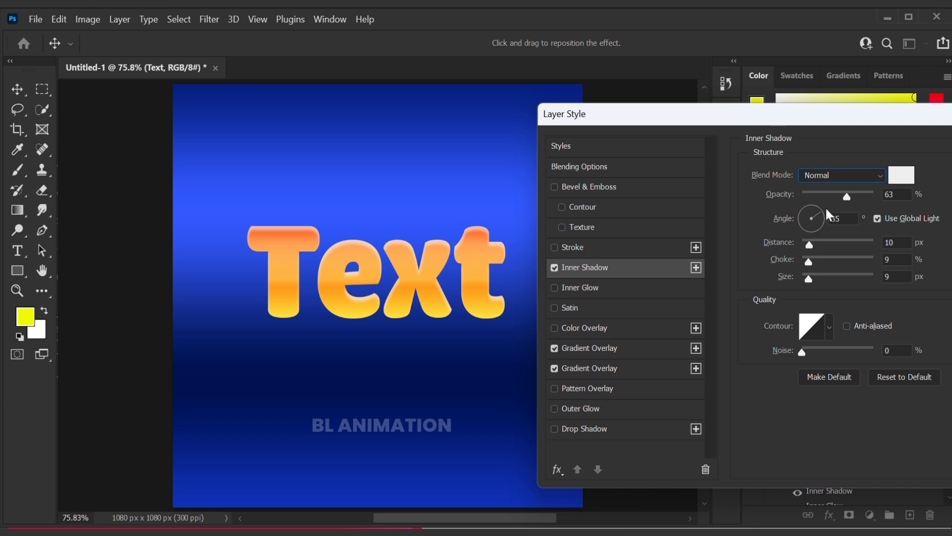
# - Set the inner shadow's angle to 45° with global light turned off, and its distance to 12 px
pyautogui.moveTo(811, 240); pyautogui.dragTo(806, 235)
pyautogui.click(877, 219)
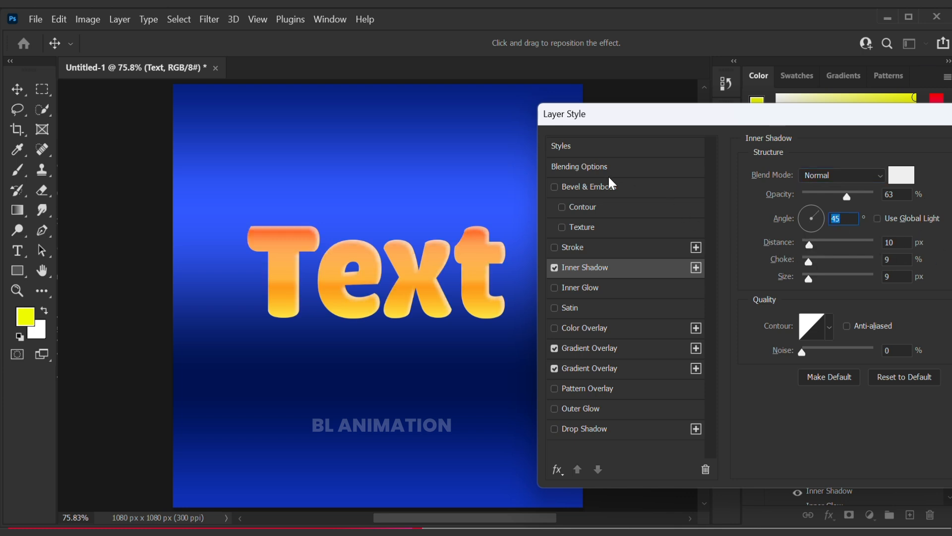
pyautogui.click(402, 44)
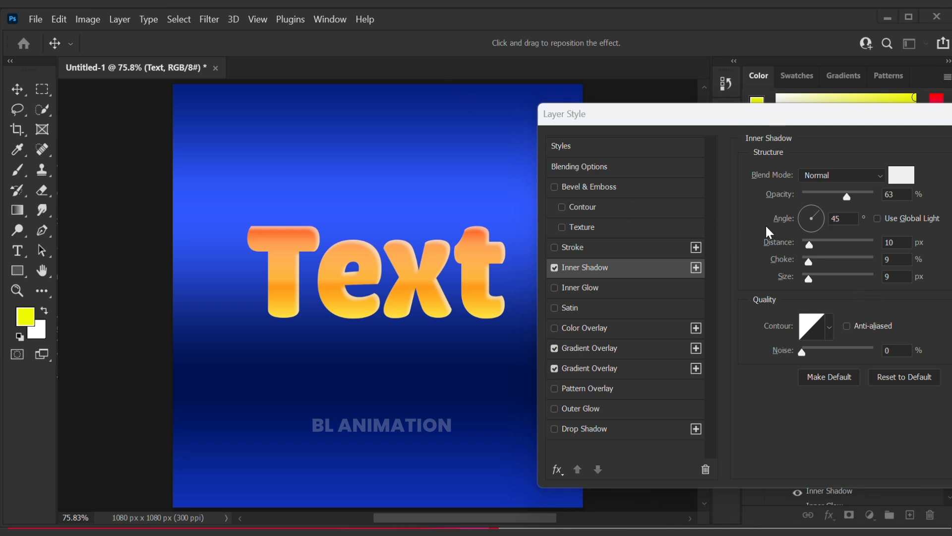
pyautogui.click(811, 246)
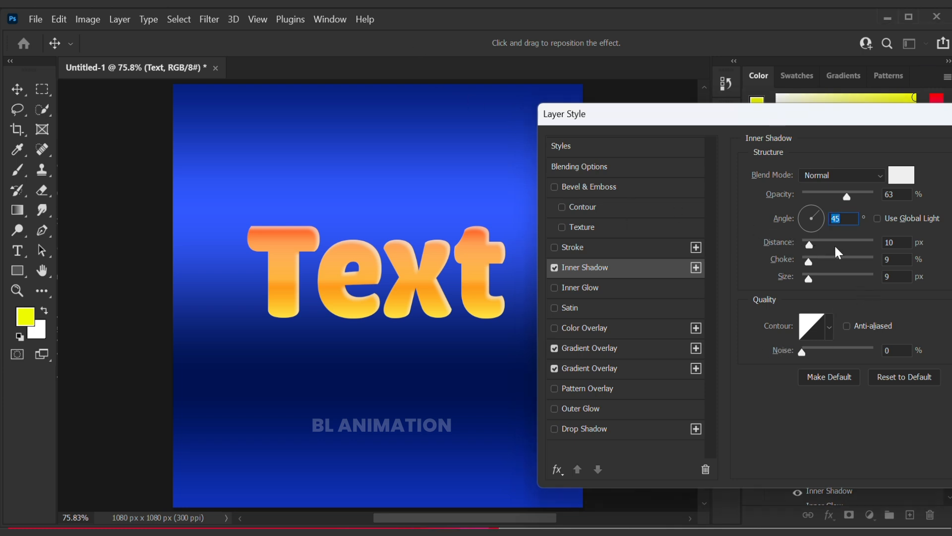
pyautogui.moveTo(831, 243); pyautogui.dragTo(811, 247)
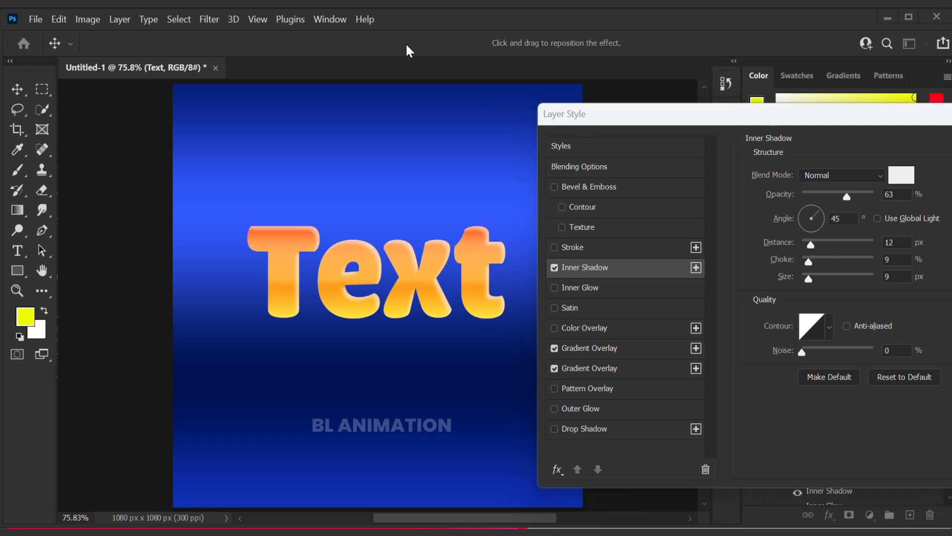
# - Enable the Outer Glow effect and set its noise to 77%
pyautogui.click(556, 408)
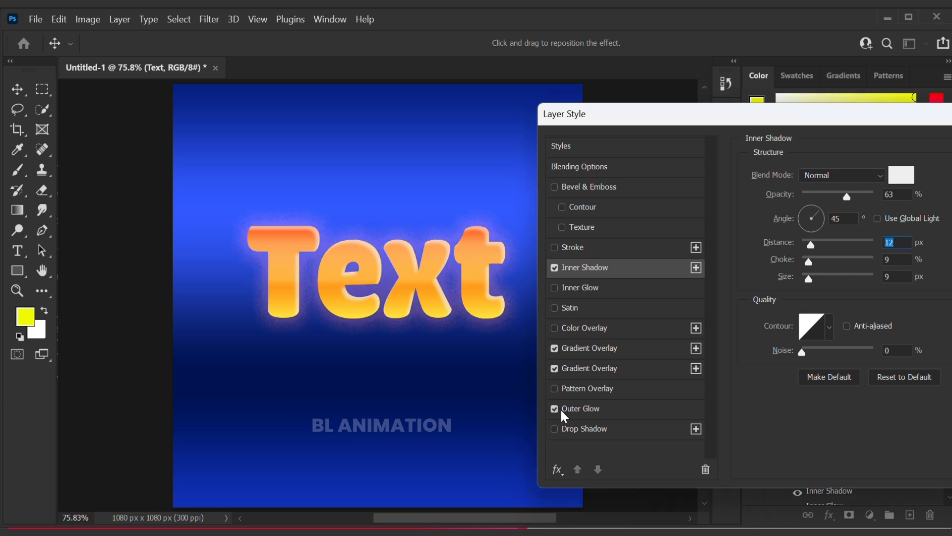
pyautogui.click(576, 406)
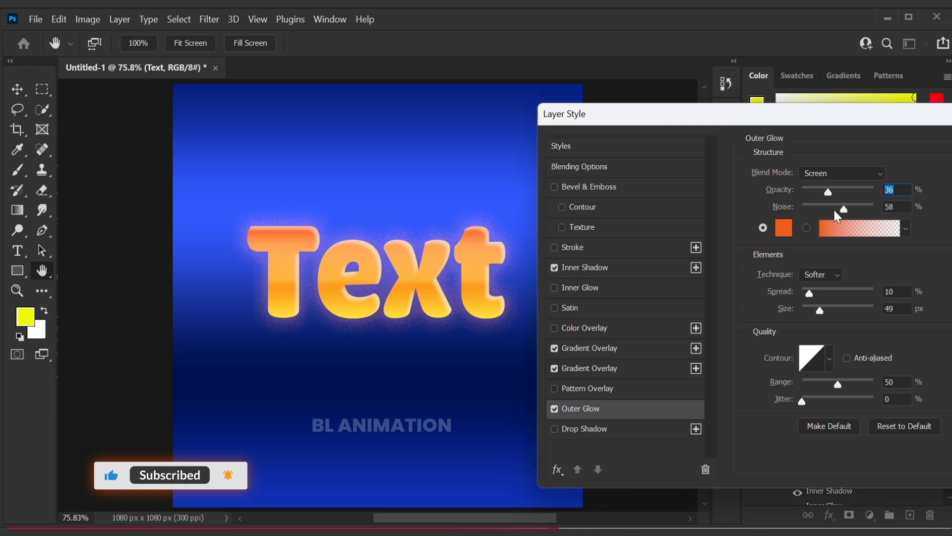
pyautogui.moveTo(835, 205); pyautogui.dragTo(802, 211)
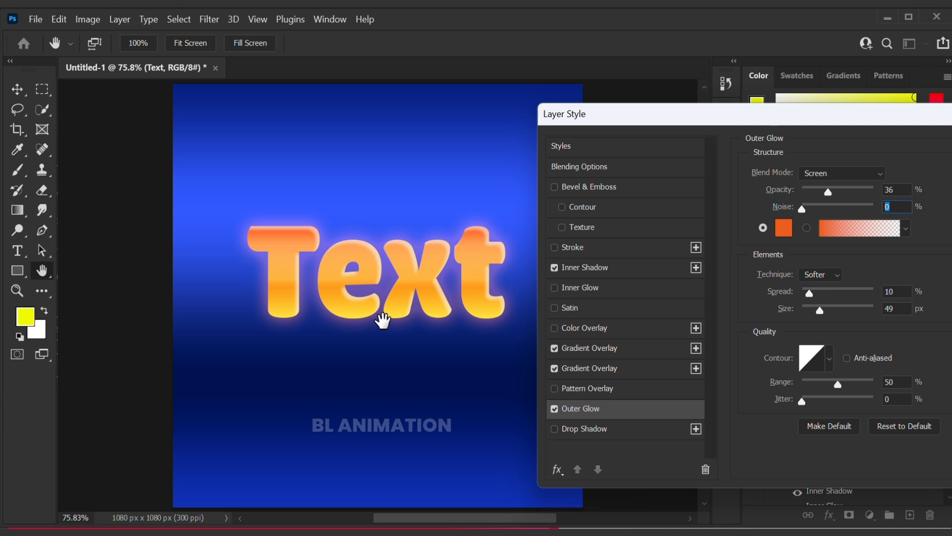
pyautogui.moveTo(807, 207); pyautogui.dragTo(832, 208)
pyautogui.moveTo(839, 207); pyautogui.dragTo(857, 213)
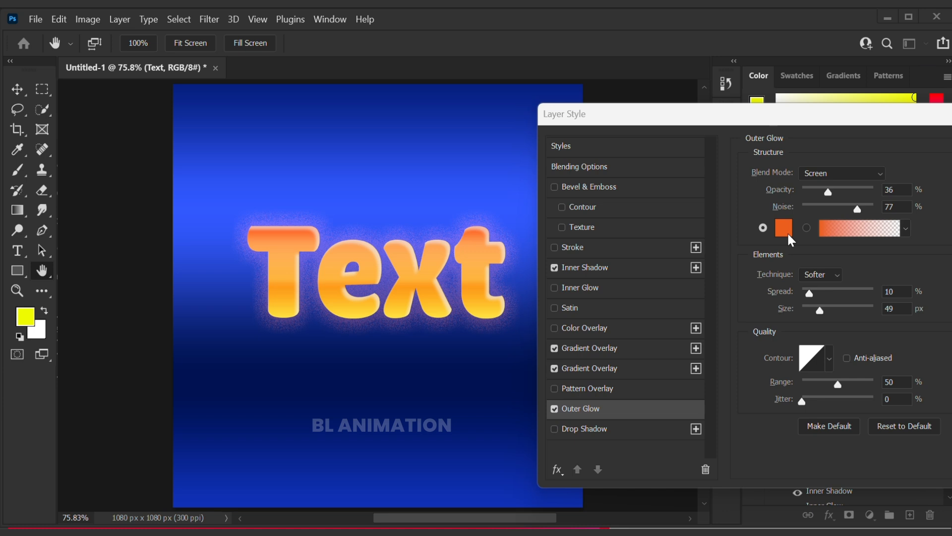
# - Set the outer glow's spread to 13% and its size to 65 px
pyautogui.click(811, 289)
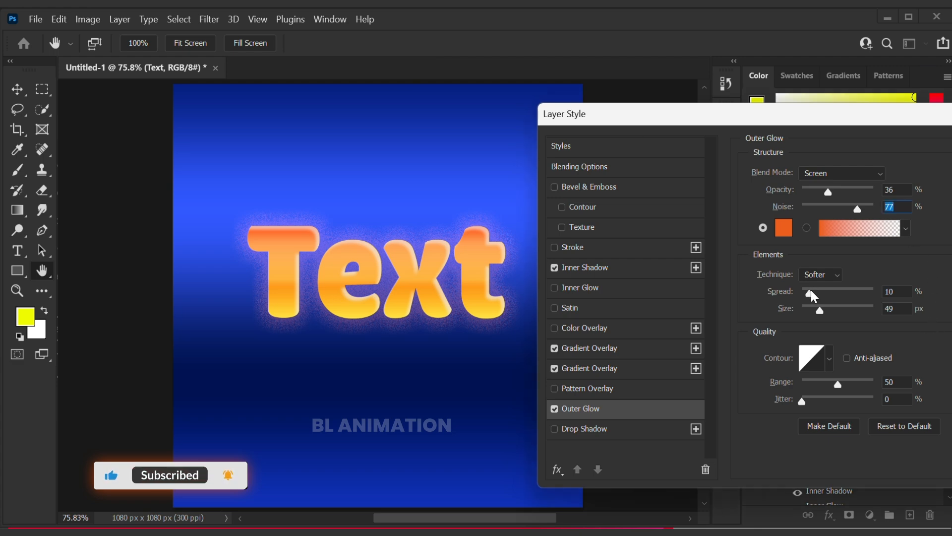
pyautogui.moveTo(817, 298); pyautogui.dragTo(870, 311)
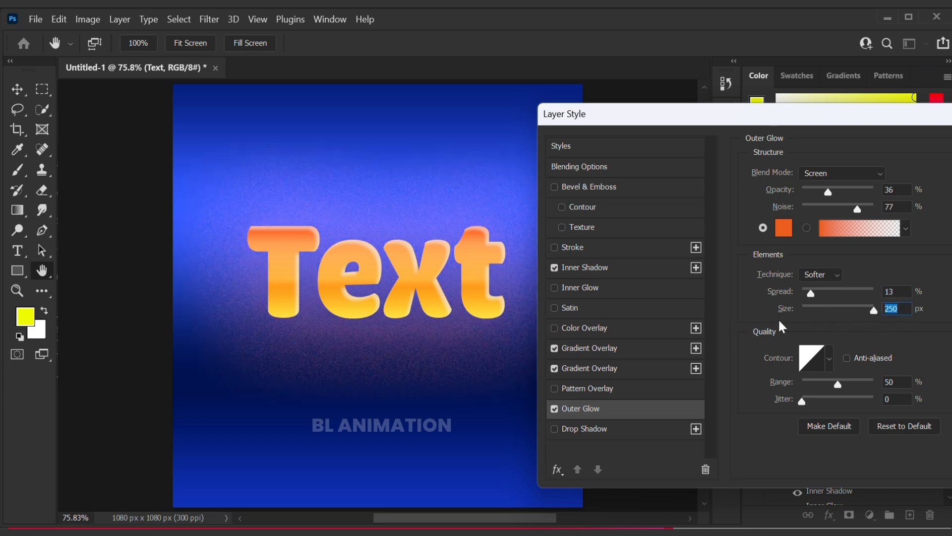
pyautogui.moveTo(869, 309); pyautogui.dragTo(824, 312)
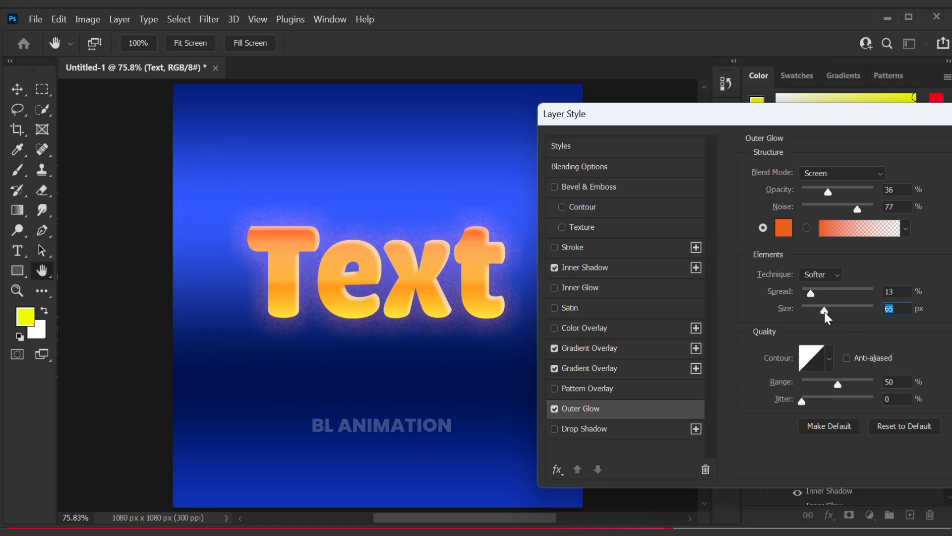
pyautogui.moveTo(821, 313); pyautogui.dragTo(820, 312)
pyautogui.click(395, 43)
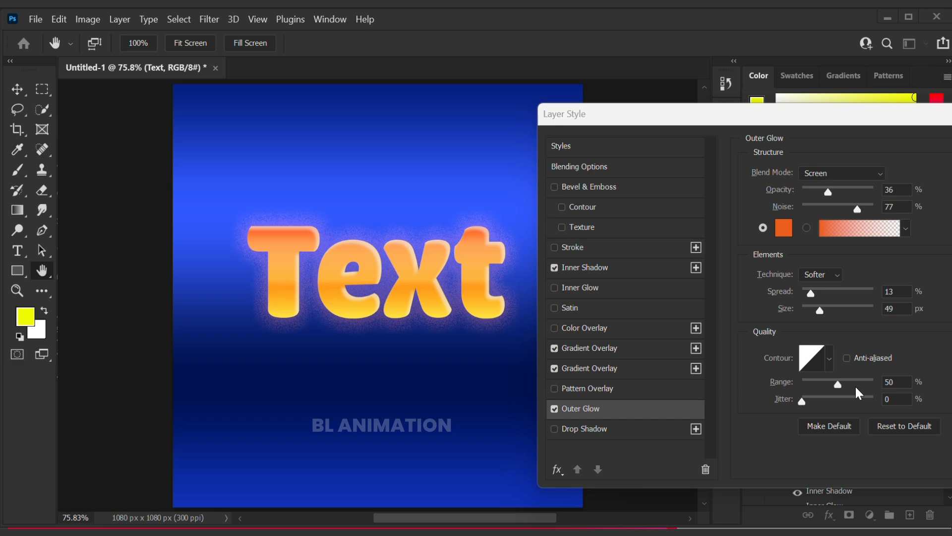
pyautogui.moveTo(821, 308); pyautogui.dragTo(825, 310)
# - Enable the Drop Shadow effect and set its color to dark red 730909
pyautogui.click(555, 427)
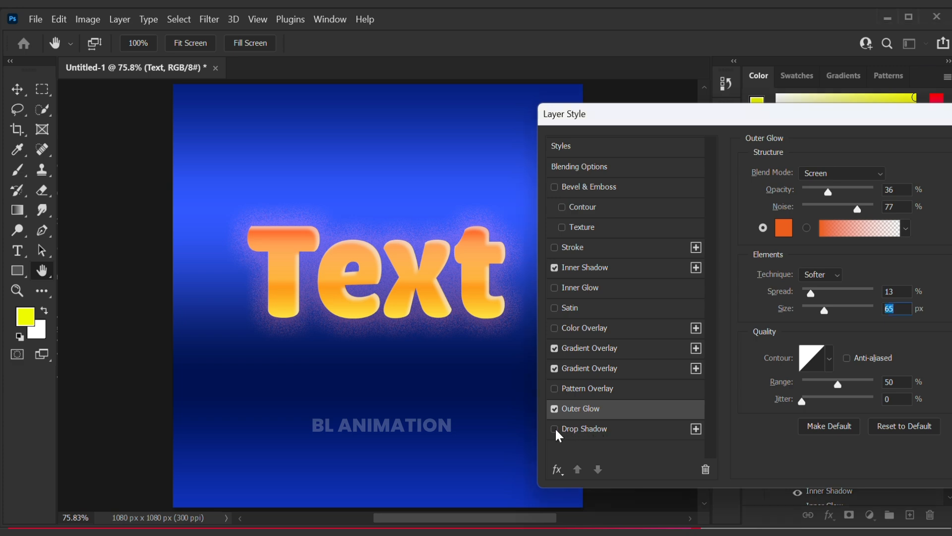
pyautogui.click(554, 427)
pyautogui.click(576, 428)
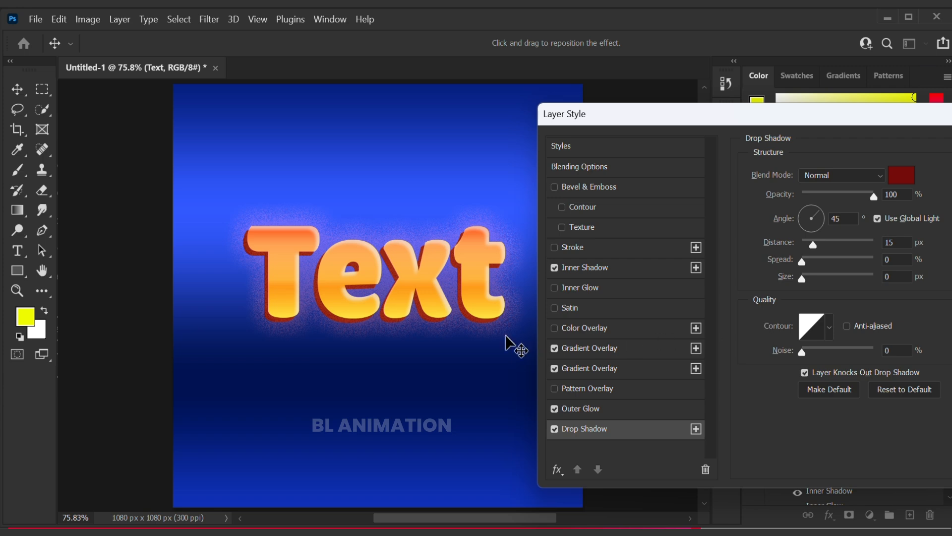
pyautogui.click(397, 31)
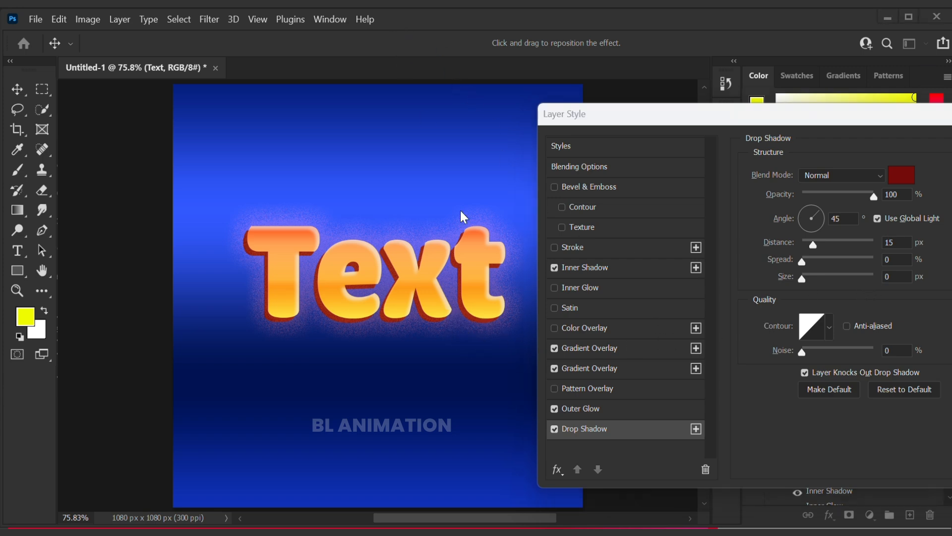
pyautogui.click(903, 174)
pyautogui.click(896, 167)
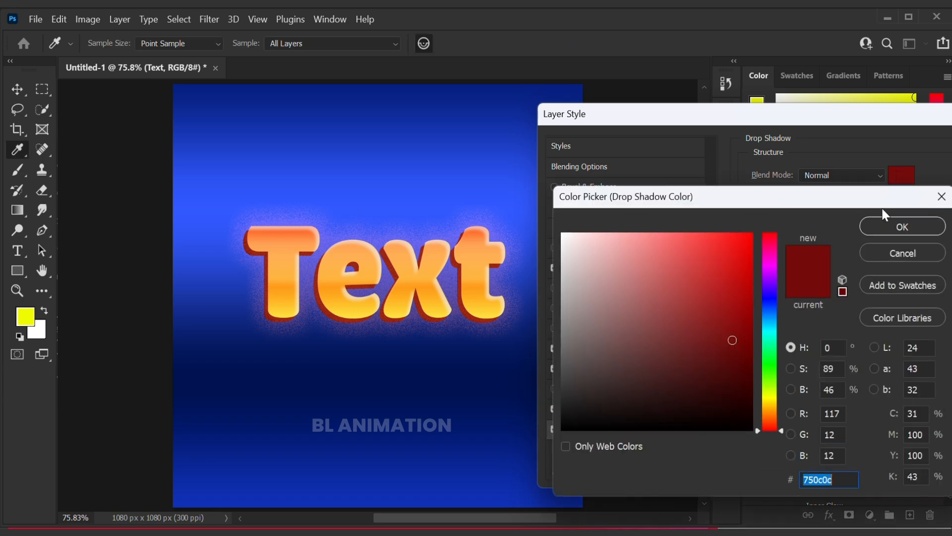
pyautogui.click(732, 345)
pyautogui.moveTo(732, 345); pyautogui.dragTo(739, 340)
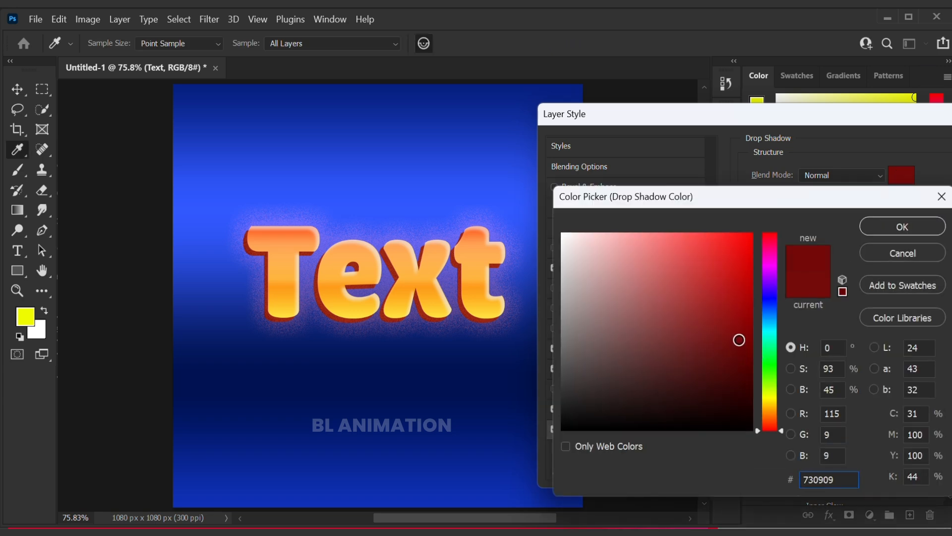
pyautogui.click(893, 227)
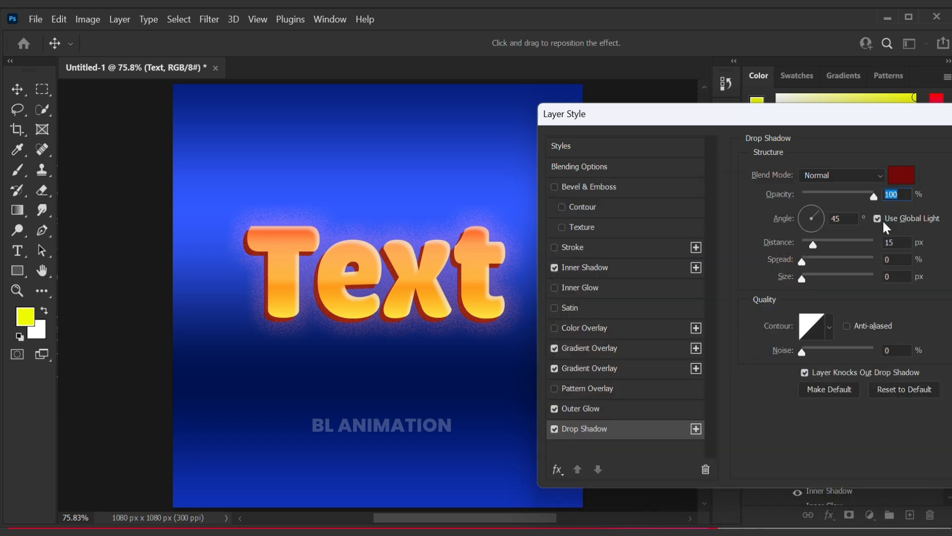
# - Set the drop shadow's angle to 90°
pyautogui.click(837, 219)
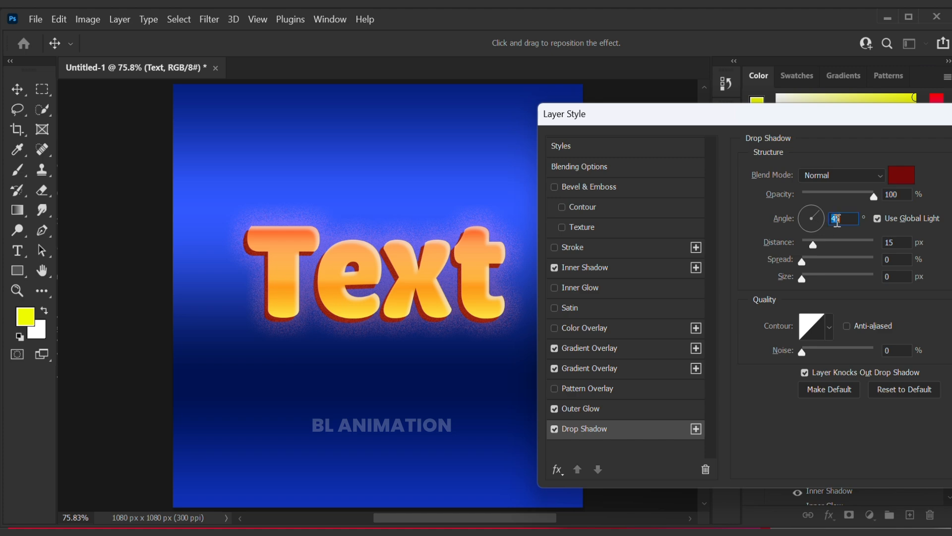
pyautogui.write('90')
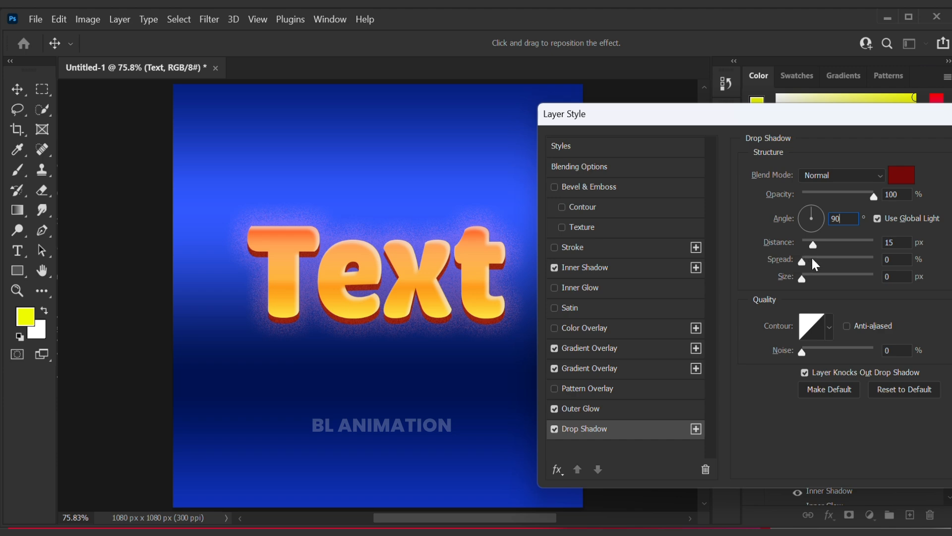
pyautogui.moveTo(812, 248); pyautogui.dragTo(817, 247)
pyautogui.press('Down')
pyautogui.press('Down')
pyautogui.press('Down')
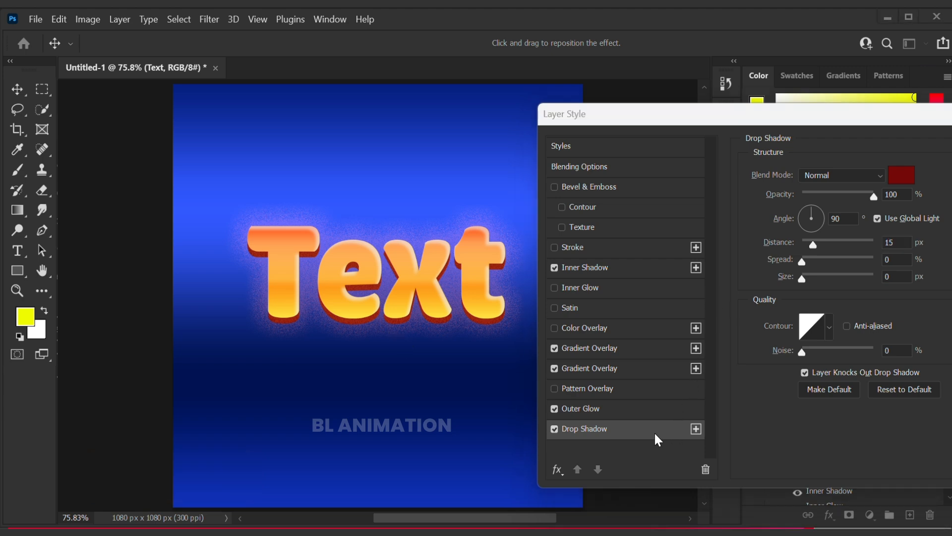
# - Add a second Drop Shadow effect and set its color to black 000000
pyautogui.click(695, 429)
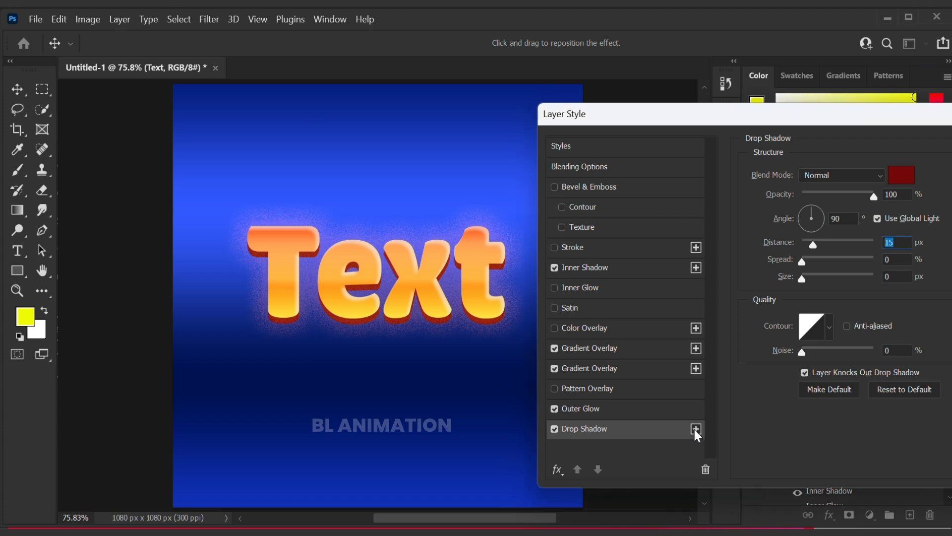
pyautogui.click(696, 429)
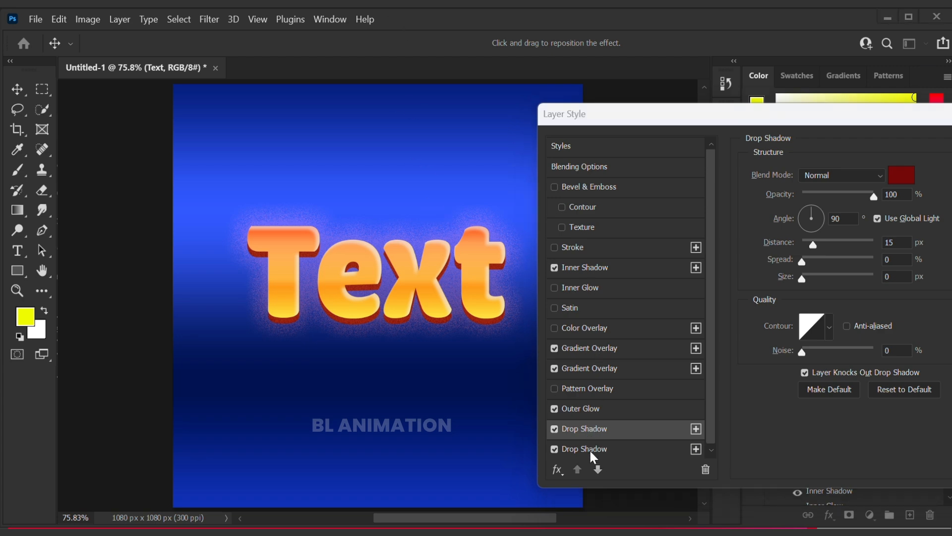
pyautogui.click(591, 445)
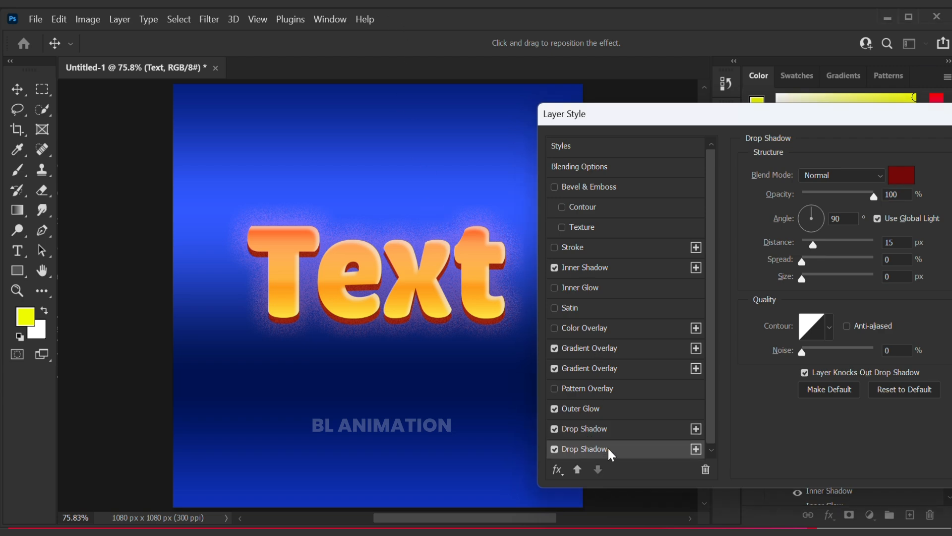
pyautogui.click(902, 179)
pyautogui.moveTo(656, 366)
pyautogui.mouseDown()
pyautogui.moveTo(629, 370)
pyautogui.moveTo(557, 432)
pyautogui.mouseUp()
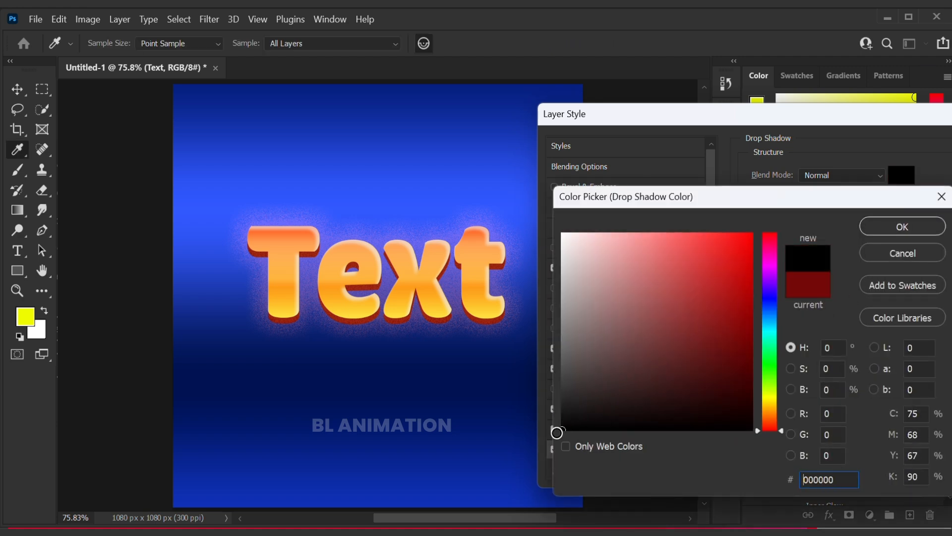
pyautogui.click(900, 226)
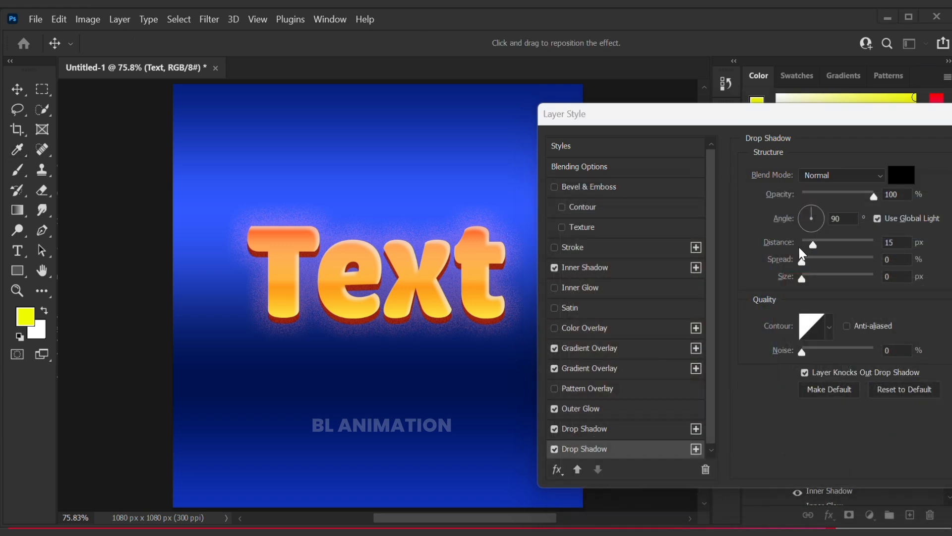
# - Set the second drop shadow's distance to 30 px and its size to 16 px
pyautogui.click(908, 244)
pyautogui.doubleClick(896, 242)
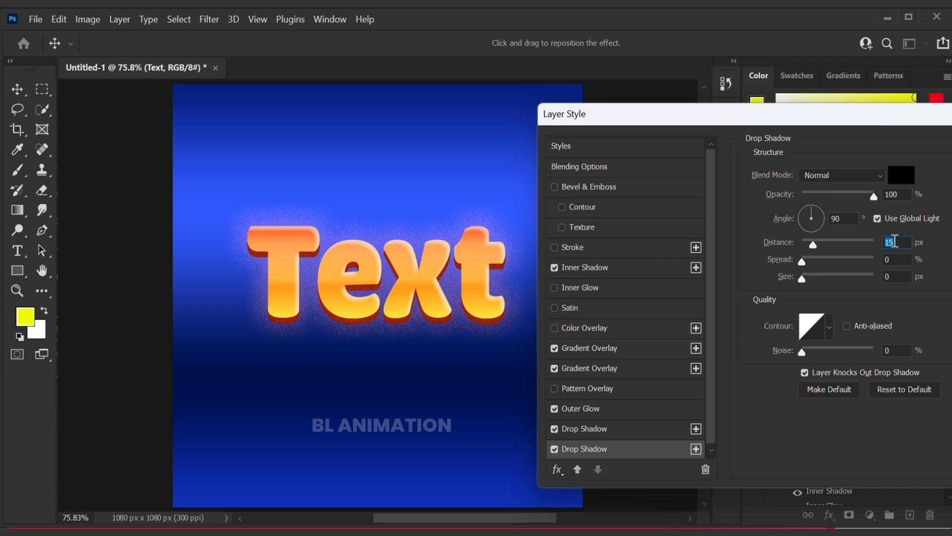
pyautogui.write('30')
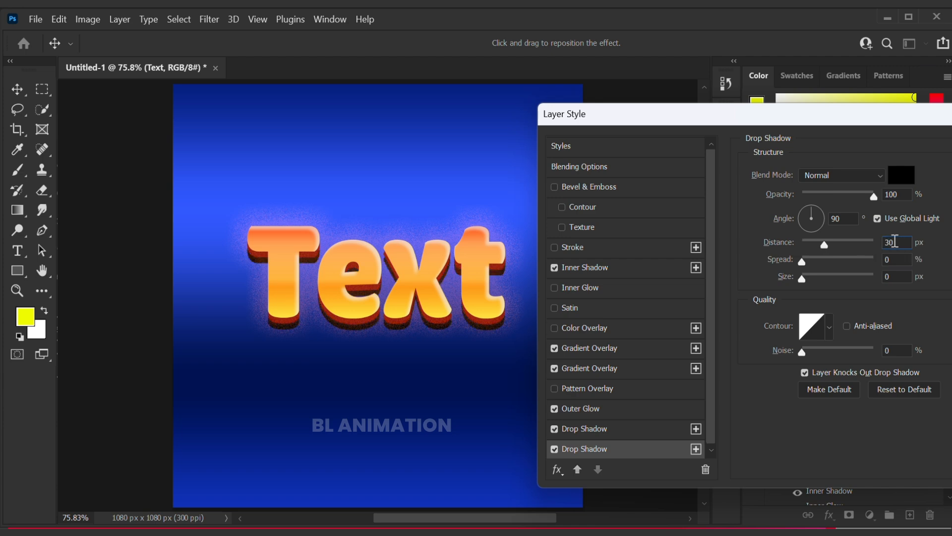
pyautogui.click(914, 318)
pyautogui.doubleClick(898, 276)
pyautogui.write('16')
pyautogui.click(925, 322)
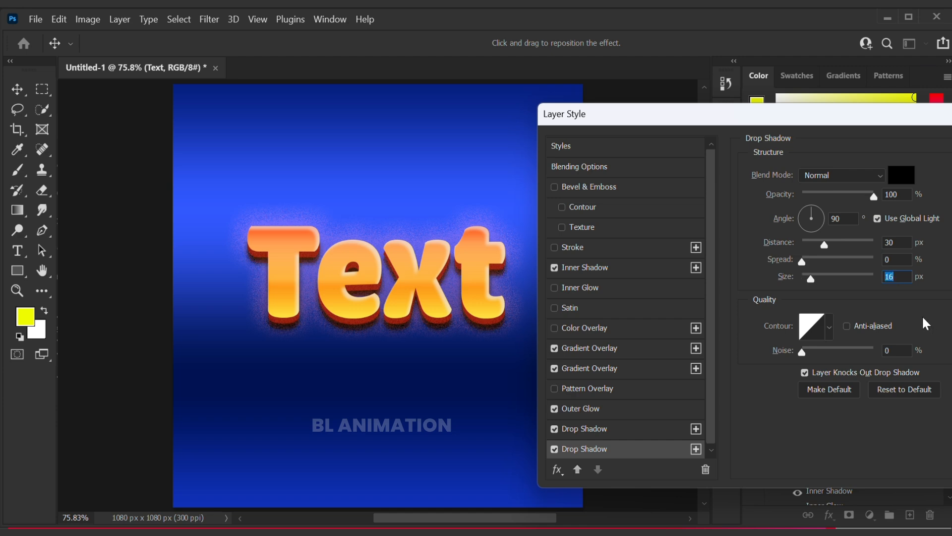
pyautogui.press('Return')
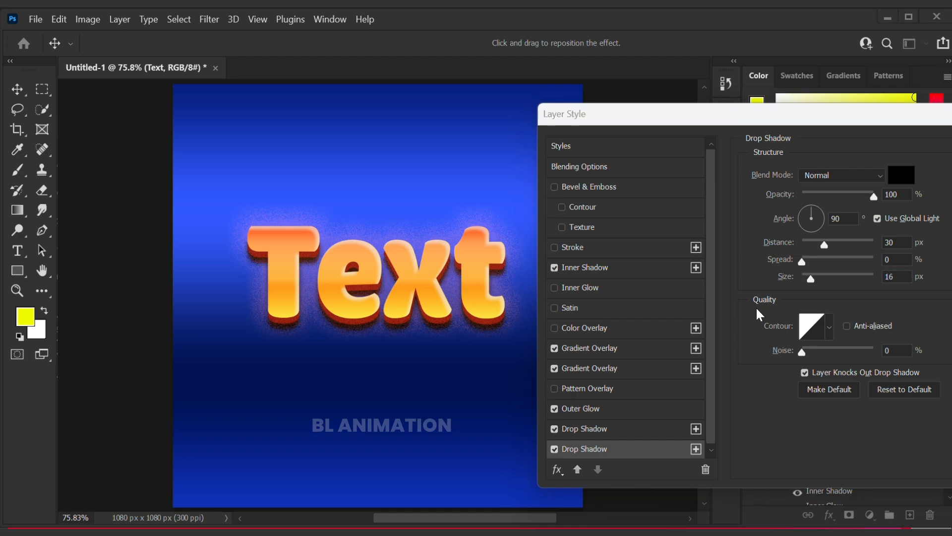
# - Add a third Drop Shadow effect and set its distance to 60 px
pyautogui.click(698, 448)
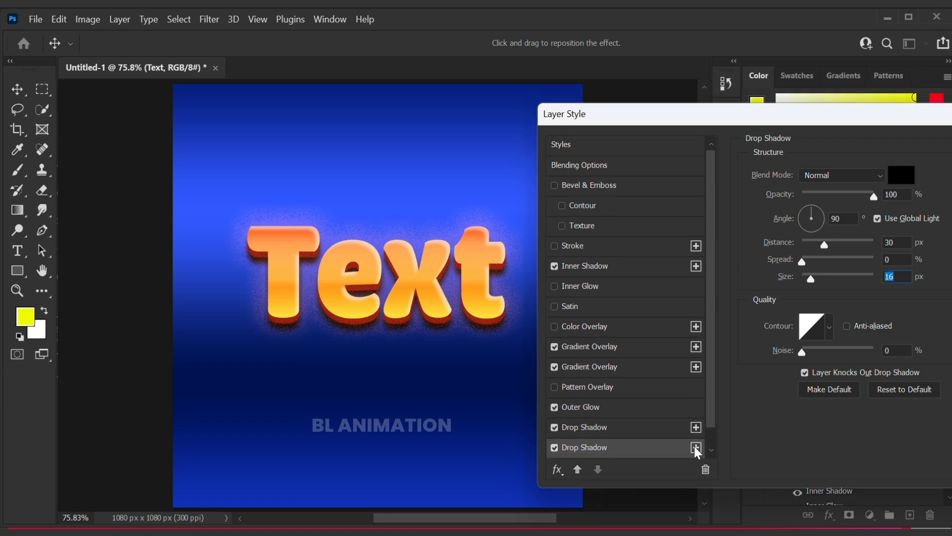
pyautogui.click(695, 448)
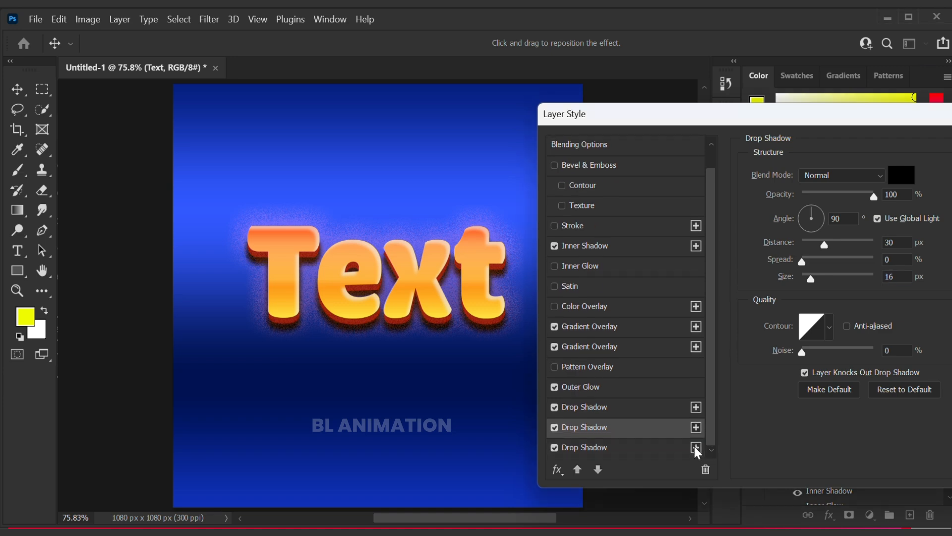
pyautogui.click(594, 448)
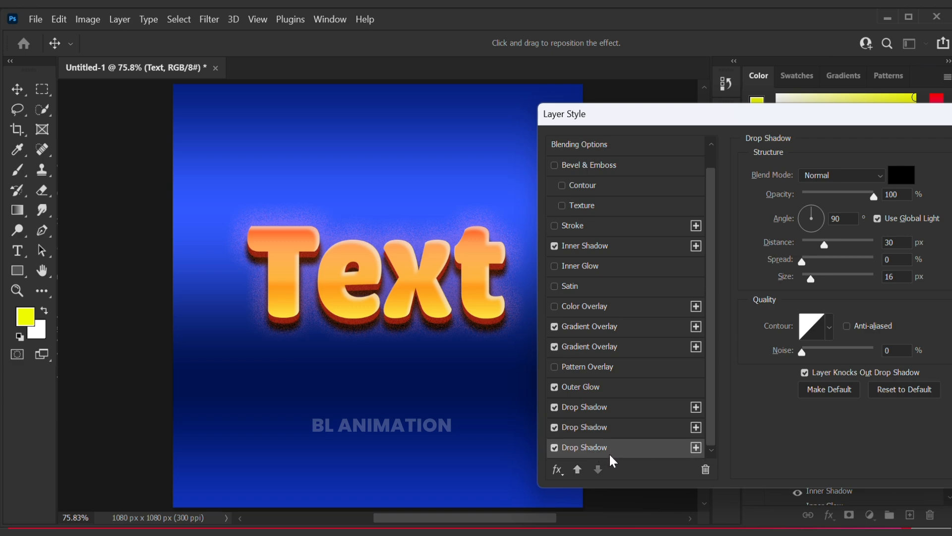
pyautogui.doubleClick(896, 242)
pyautogui.write('60')
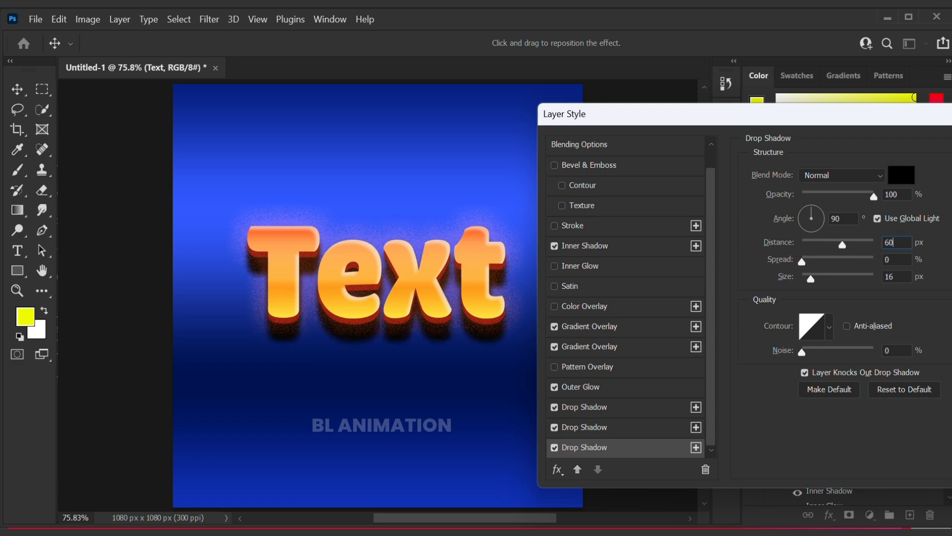
# - Set the third drop shadow's size to 35 px and apply the layer style
pyautogui.doubleClick(891, 281)
pyautogui.write('35')
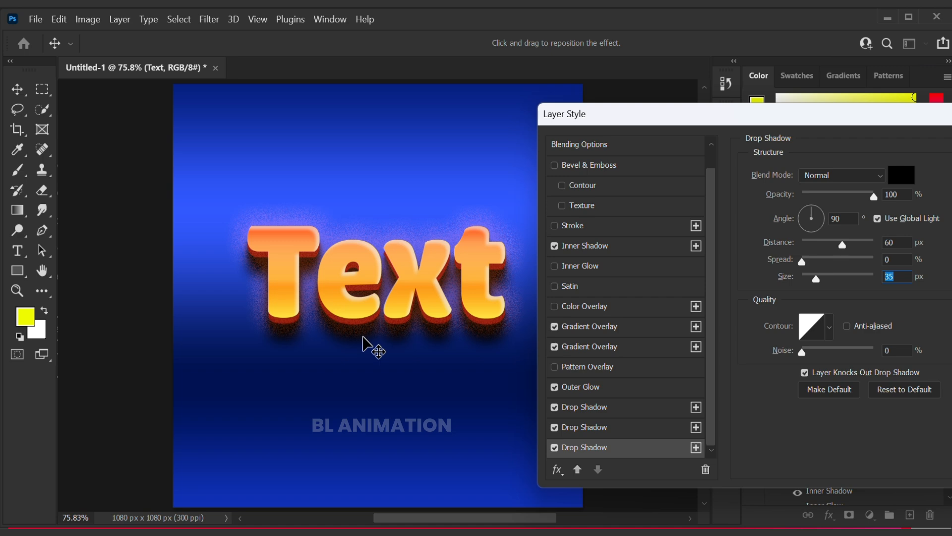
pyautogui.moveTo(645, 124); pyautogui.dragTo(454, 131)
pyautogui.click(861, 159)
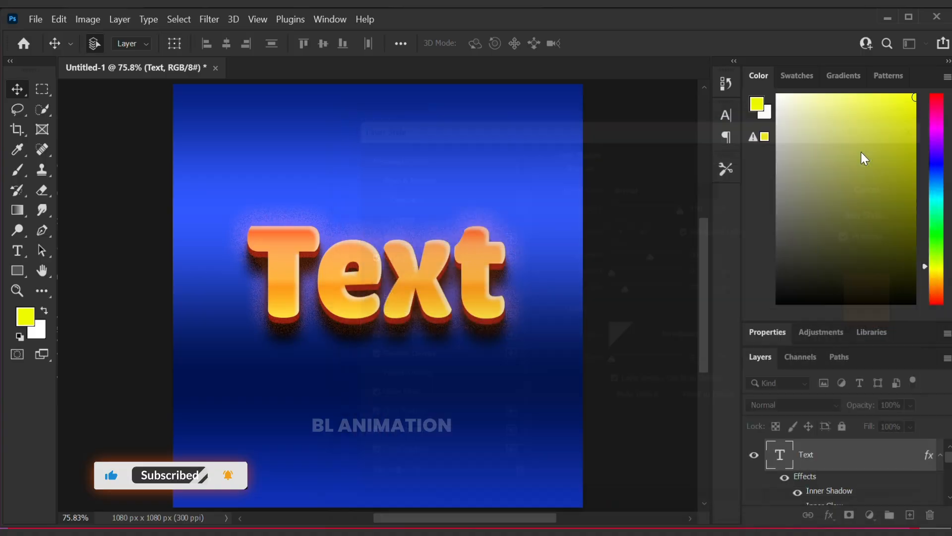